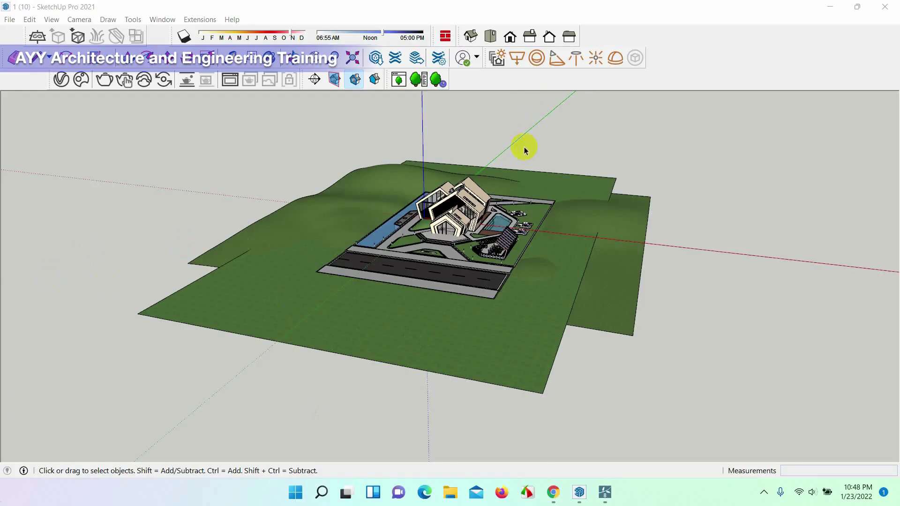
Select the house and zoom in until the house and site fill the view
click(473, 190)
scroll(473, 190, up, 1)
scroll(479, 187, up, 3)
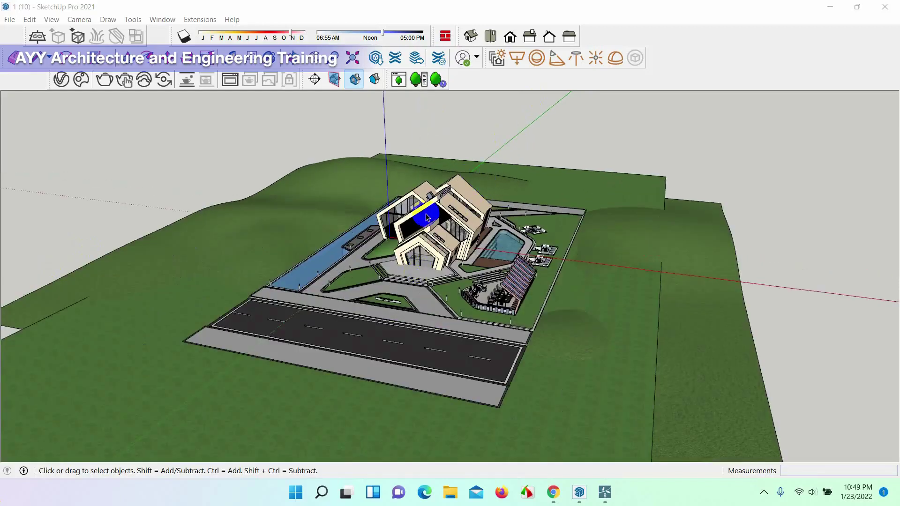
Export the model as a 3DS file (*.3ds) named 1 (10) to New Volume (F:)
click(11, 19)
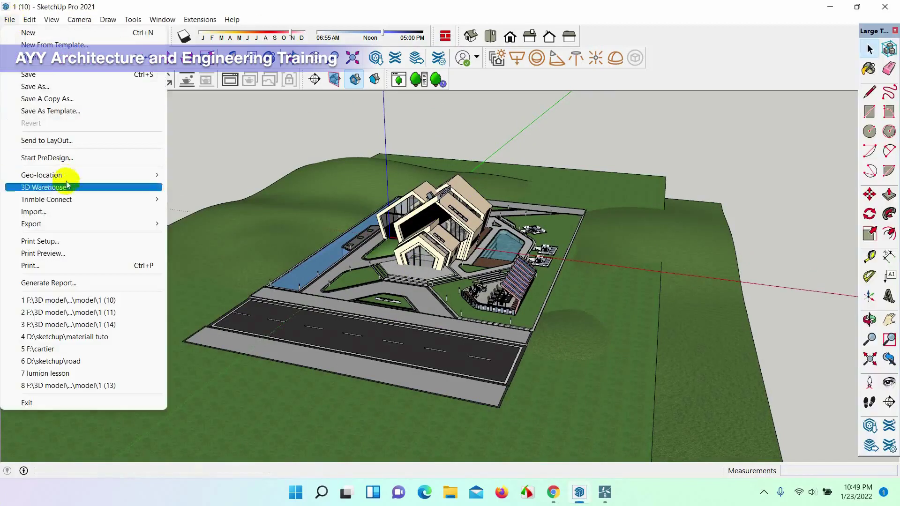
mouse_move(83, 224)
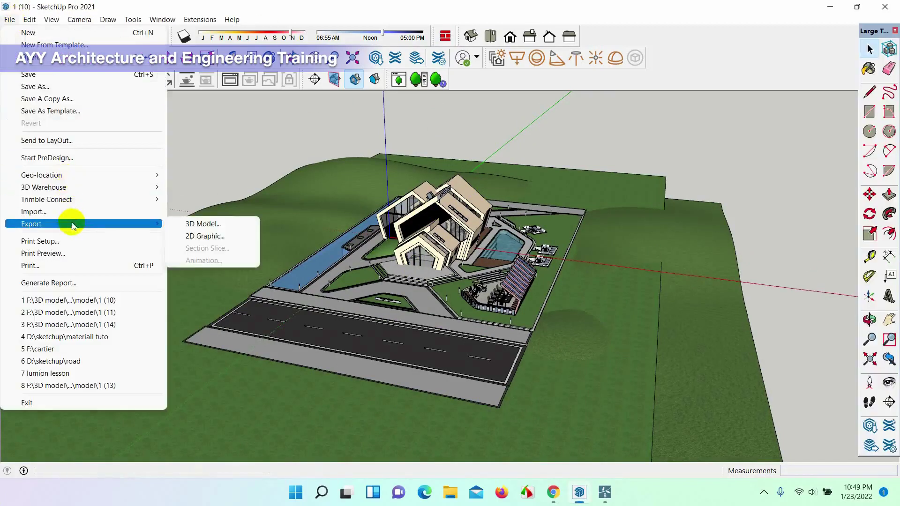
click(200, 229)
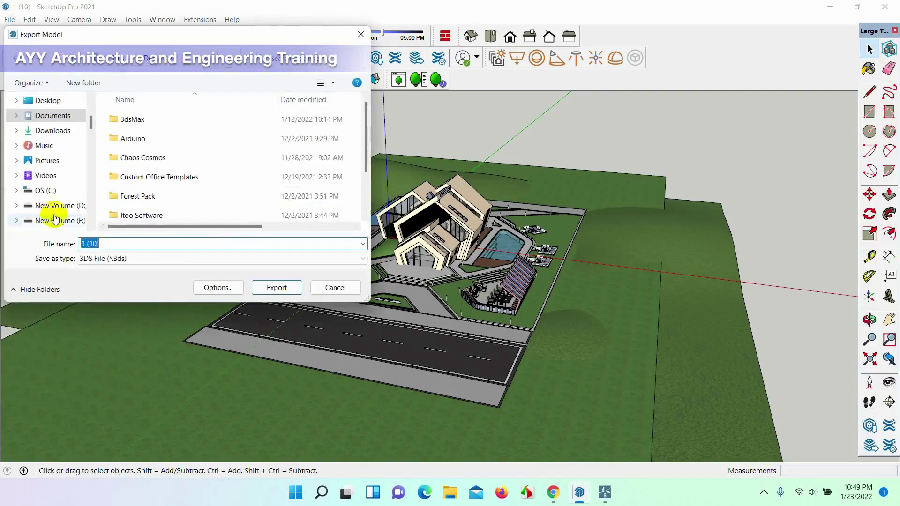
click(55, 220)
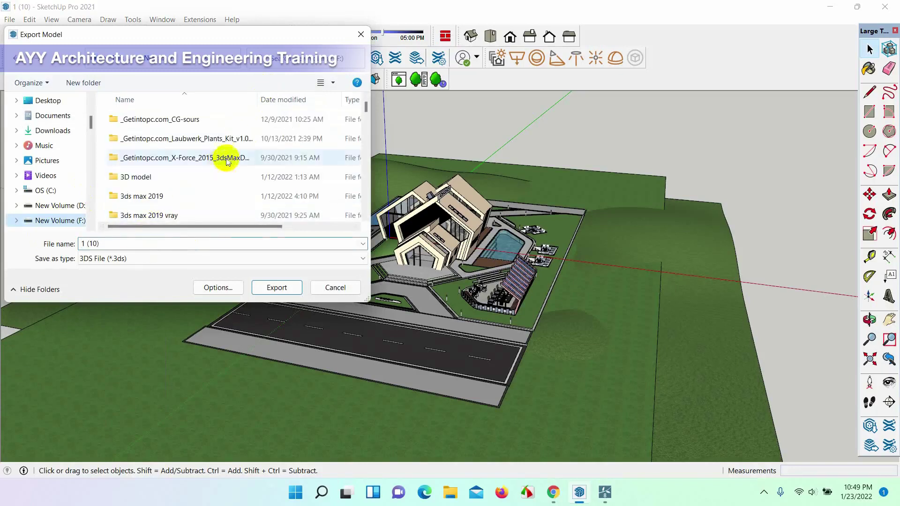
click(172, 260)
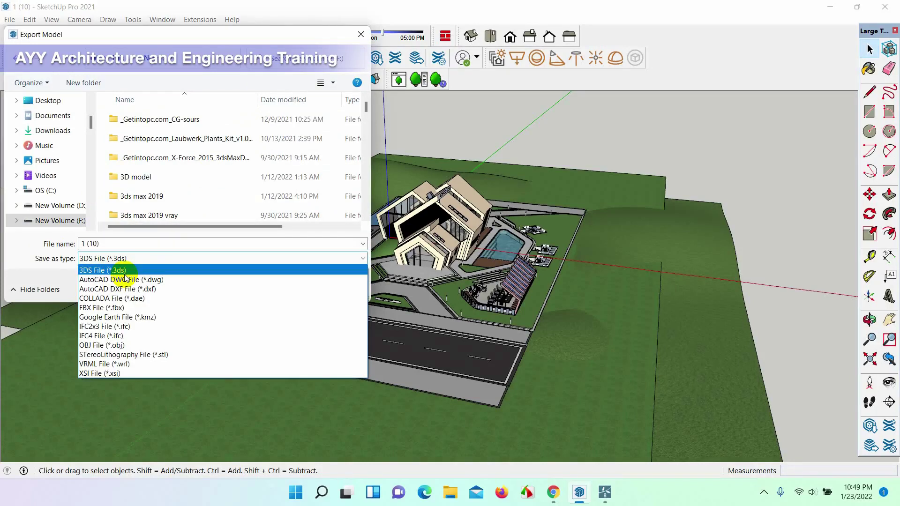
click(125, 271)
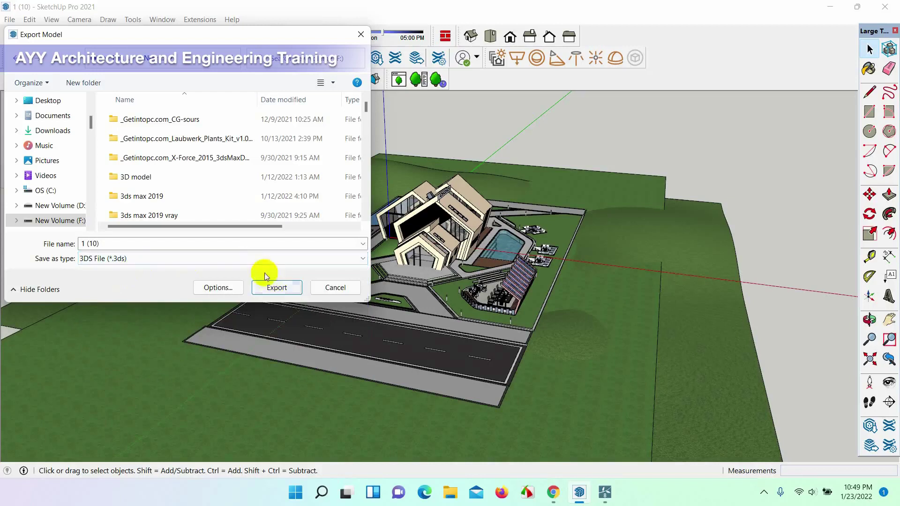
click(291, 287)
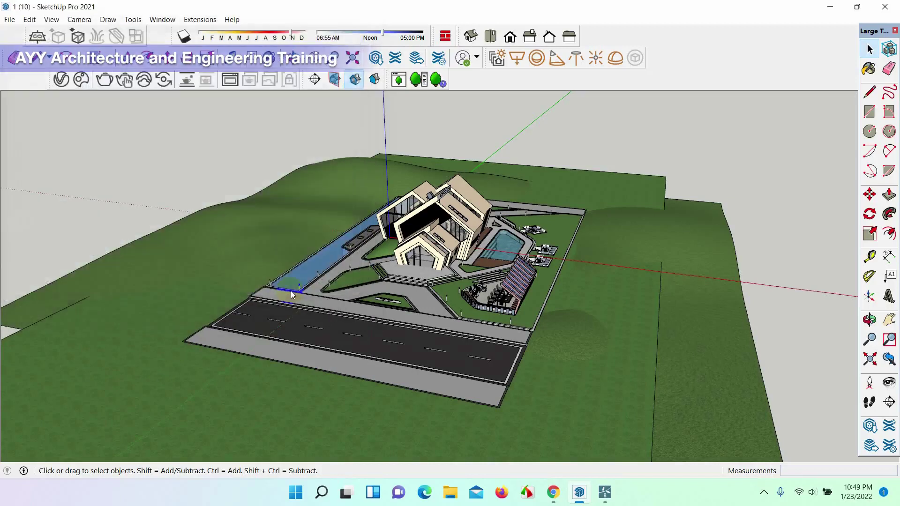
Wait for the 3DS export to finish and dismiss its results summary
click(263, 323)
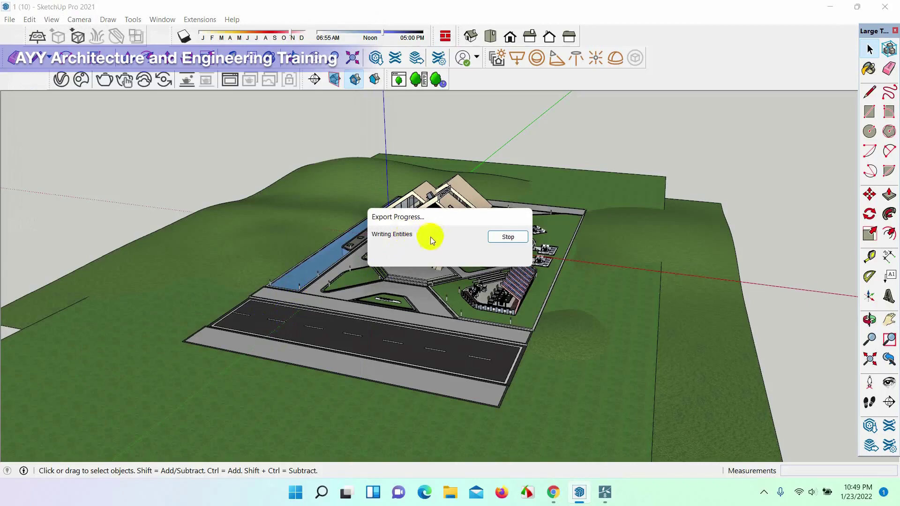
click(362, 241)
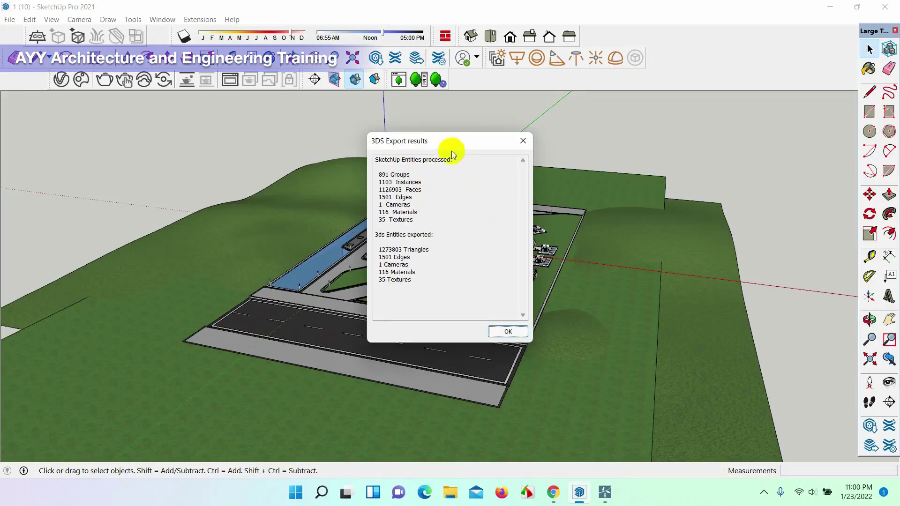
click(506, 333)
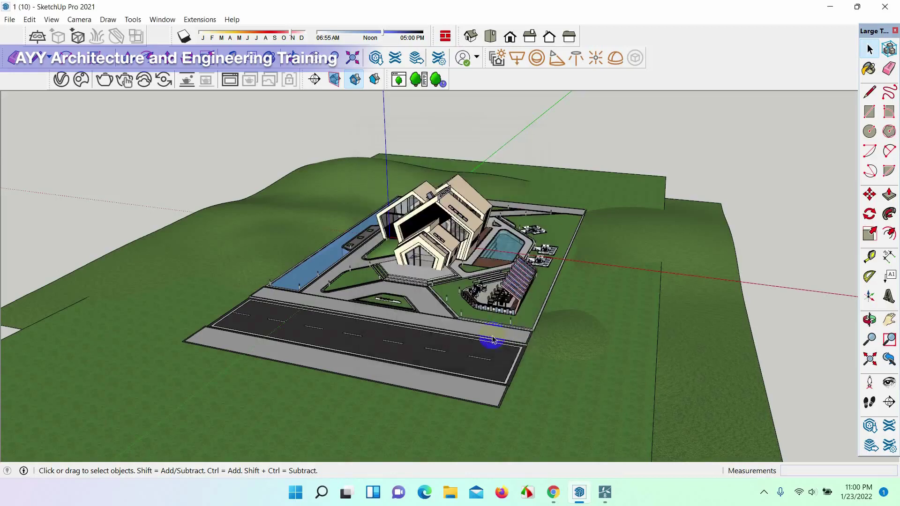
Search Windows for '3d' and launch 3ds Max 2019
click(322, 492)
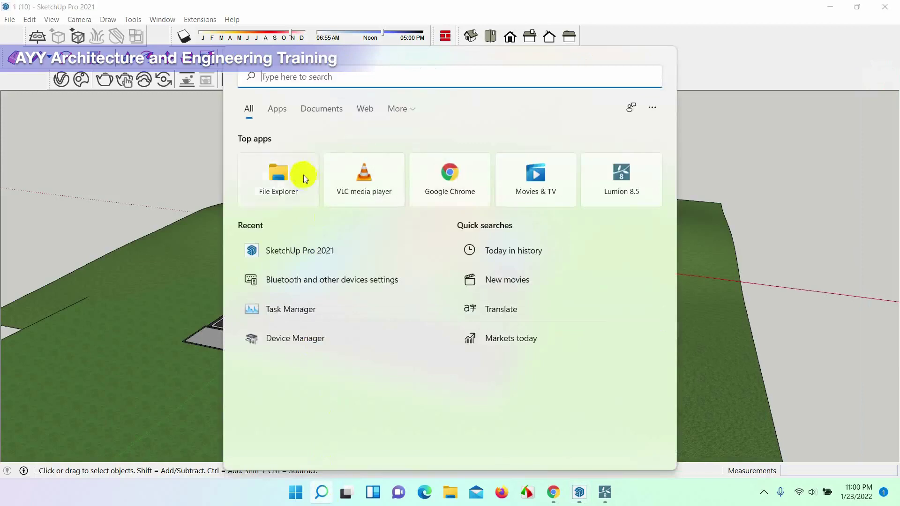
text(3d)
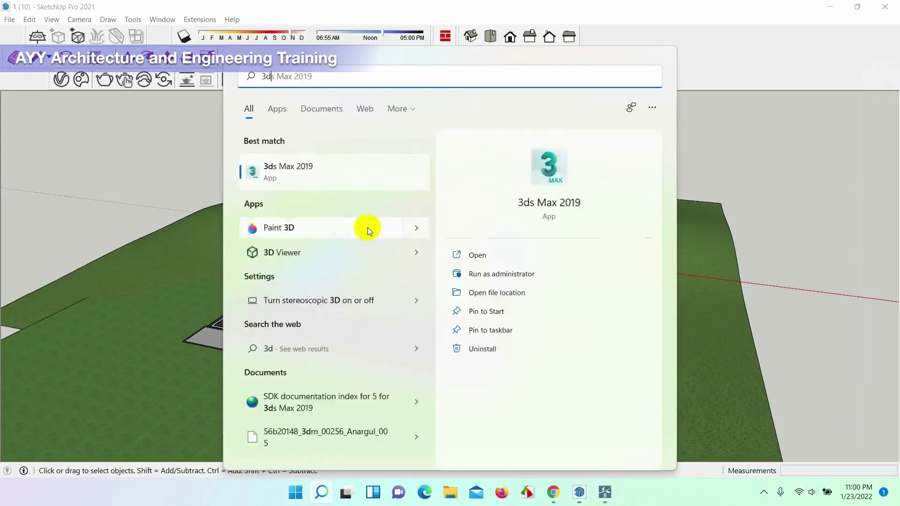
click(516, 254)
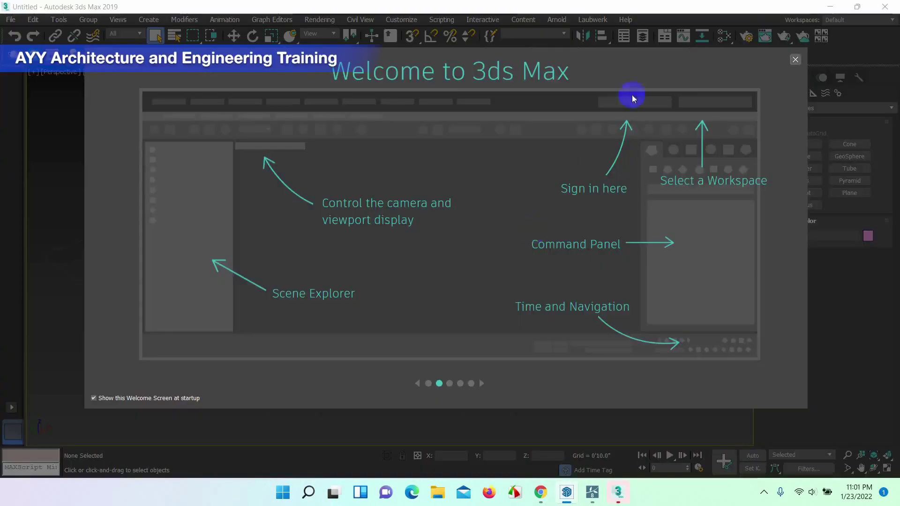
Close the welcome screen, browse this PC's drive in the file browser, and show all file types
click(795, 60)
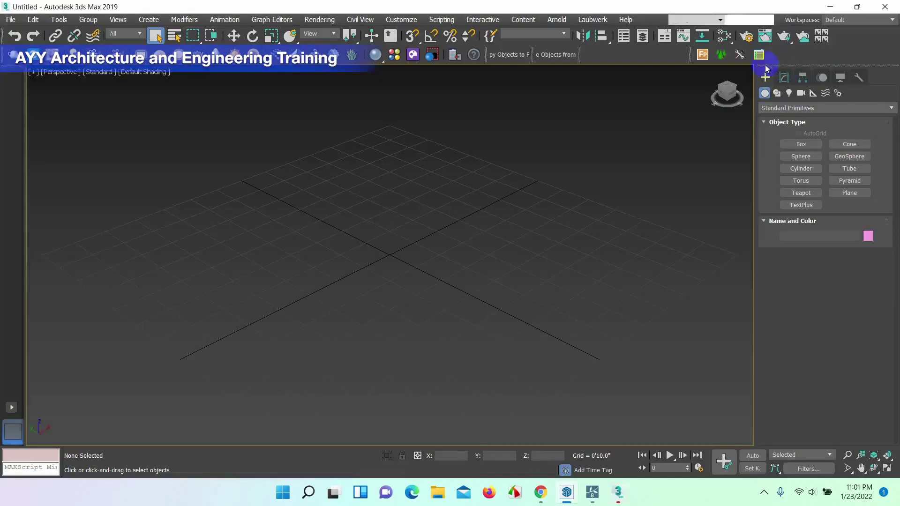
click(11, 20)
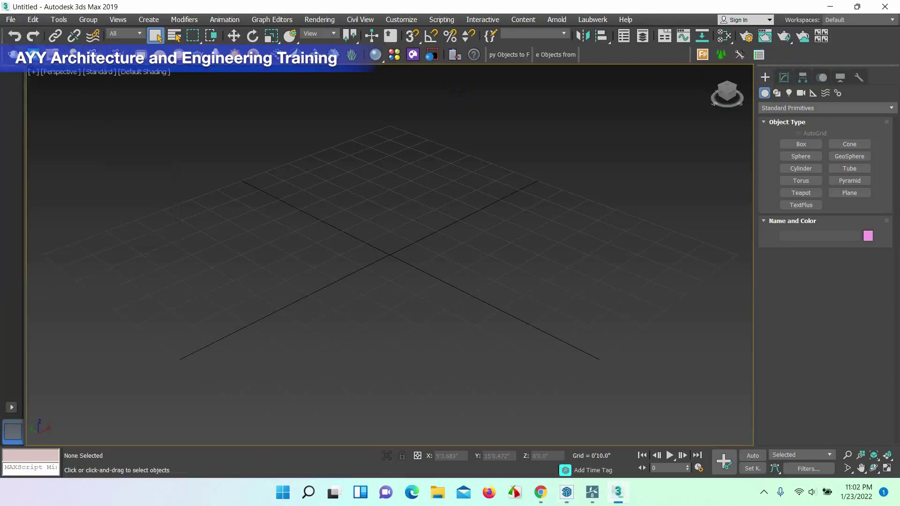
click(10, 21)
click(24, 64)
click(50, 193)
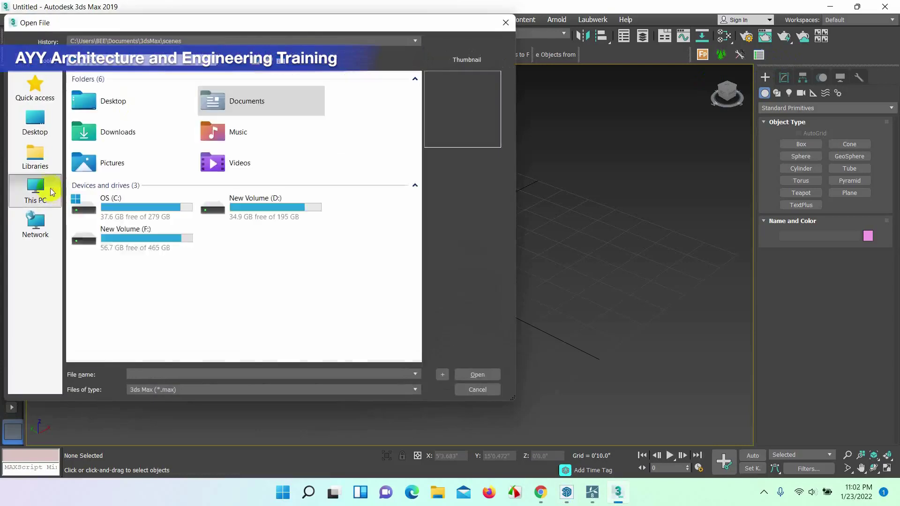
double_click(107, 236)
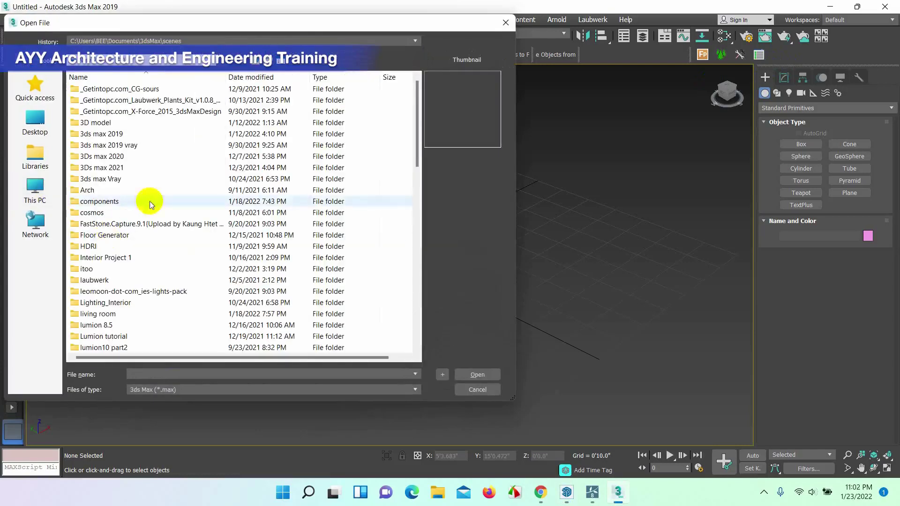
click(186, 381)
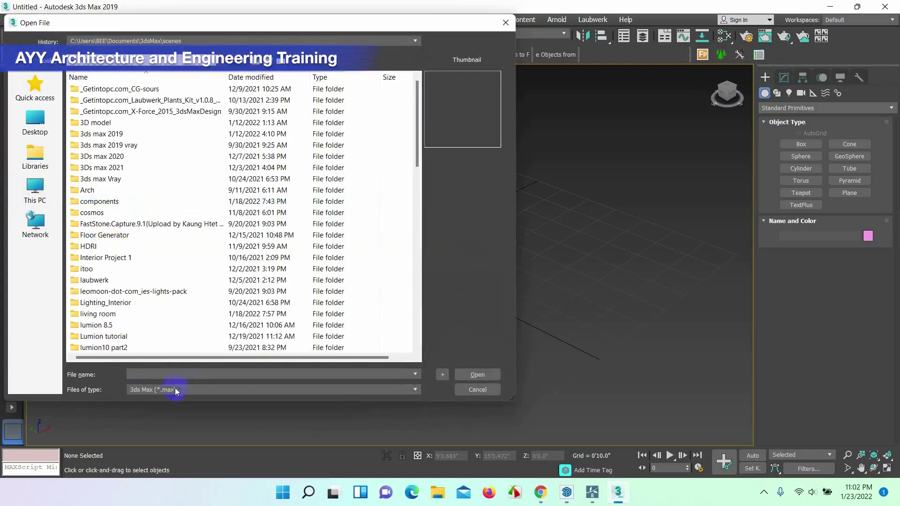
click(175, 392)
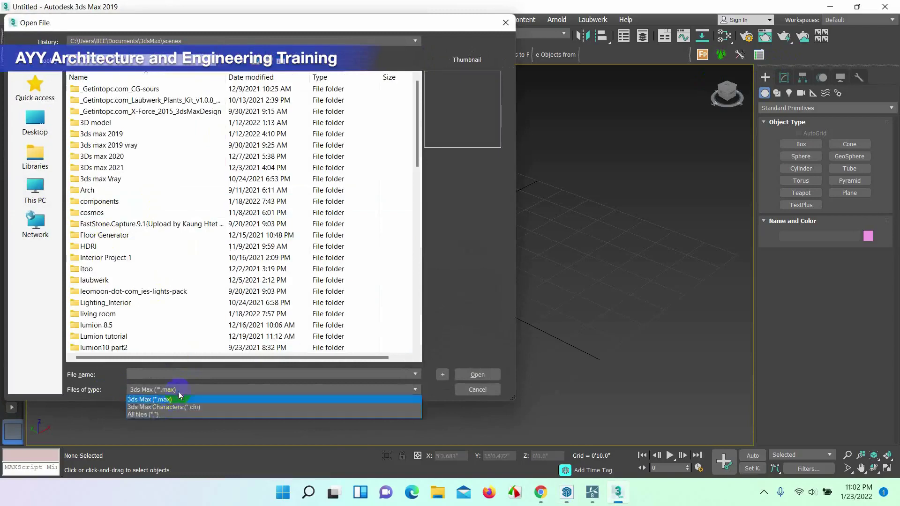
click(157, 414)
Scroll through the scenes folder listing and select 1 (10).3ds
scroll(264, 288, down, 5)
scroll(268, 293, down, 7)
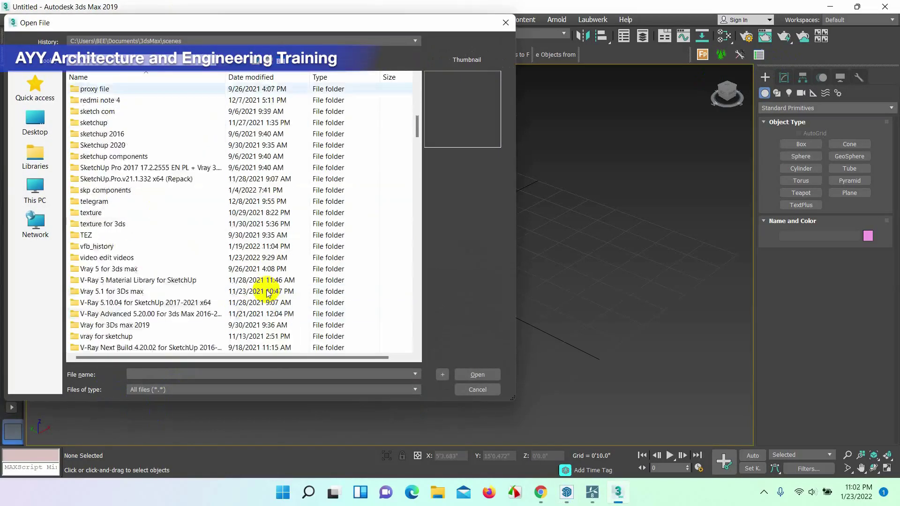
scroll(268, 293, down, 5)
drag(417, 137, 418, 169)
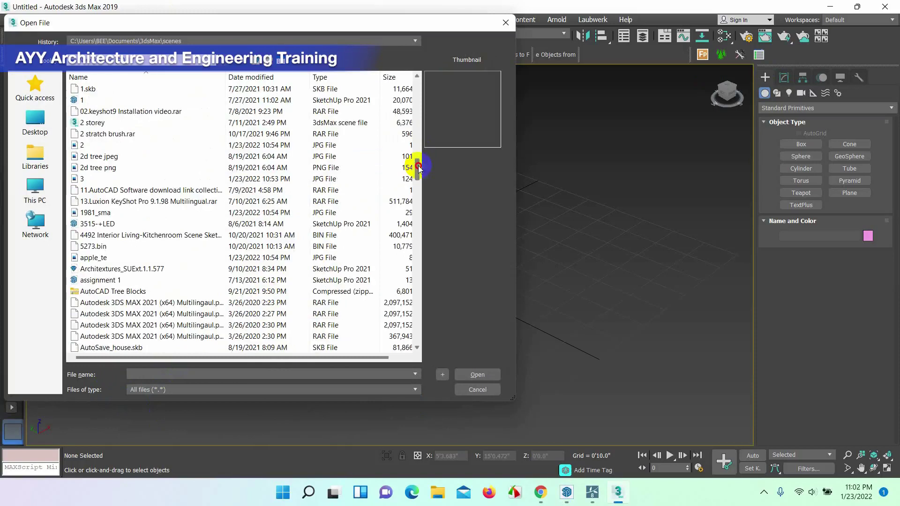
drag(418, 169, 419, 337)
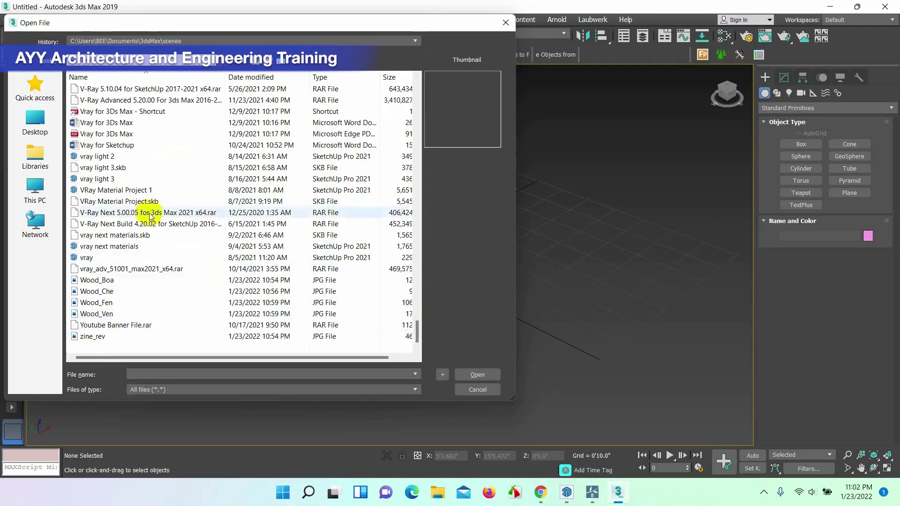
scroll(149, 216, up, 4)
scroll(149, 216, up, 5)
scroll(149, 215, up, 4)
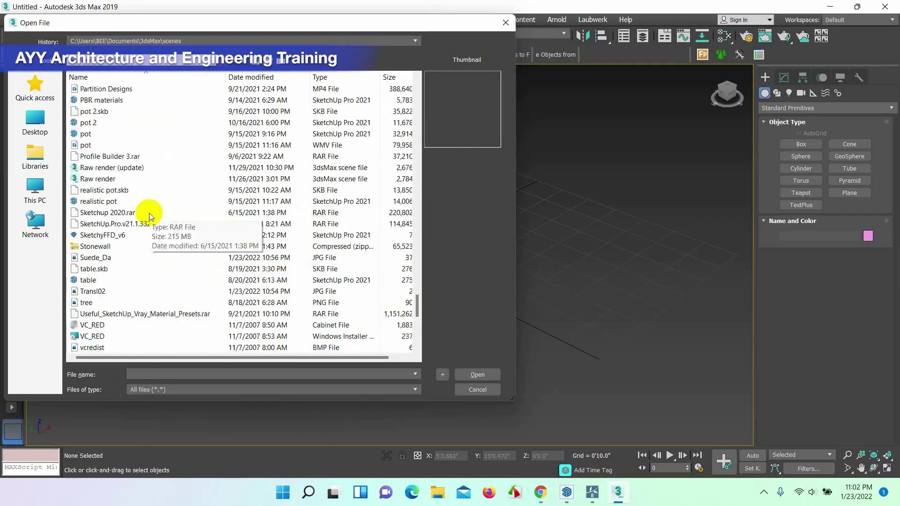
scroll(150, 216, up, 3)
scroll(149, 213, up, 3)
scroll(149, 213, up, 3)
scroll(149, 213, up, 4)
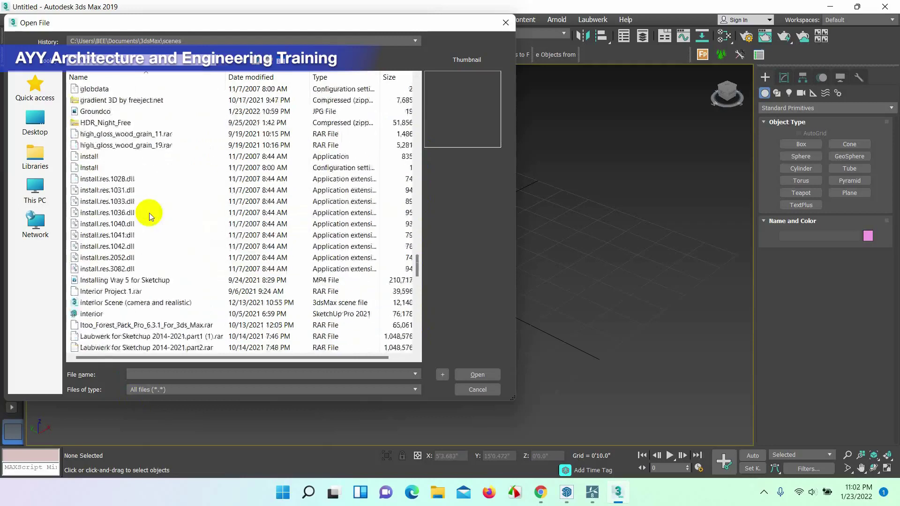
scroll(149, 213, up, 3)
scroll(150, 213, up, 4)
scroll(150, 213, up, 6)
scroll(149, 213, up, 4)
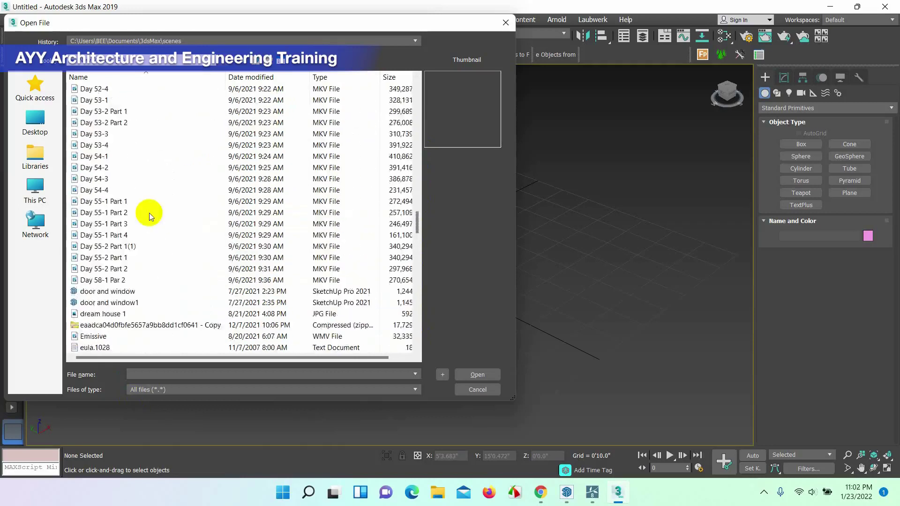
scroll(149, 213, up, 2)
scroll(150, 213, up, 5)
scroll(149, 213, up, 4)
scroll(149, 212, up, 5)
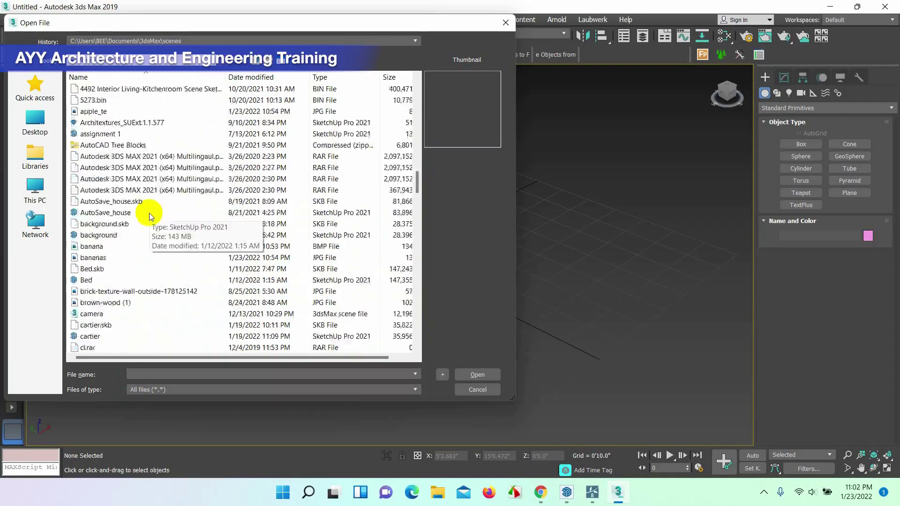
scroll(149, 213, up, 5)
scroll(150, 214, up, 2)
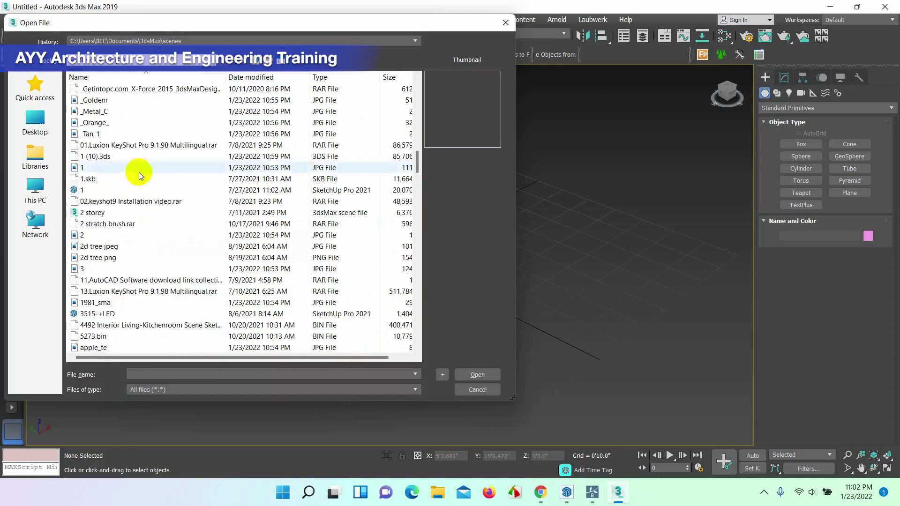
click(114, 157)
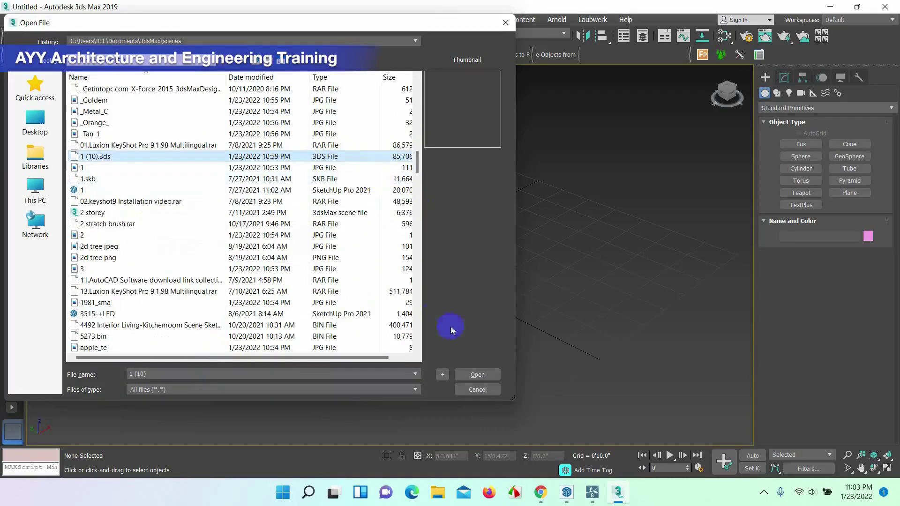
Open 1 (10).3ds, merging it into the scene with units converted, and clear the selection
click(479, 371)
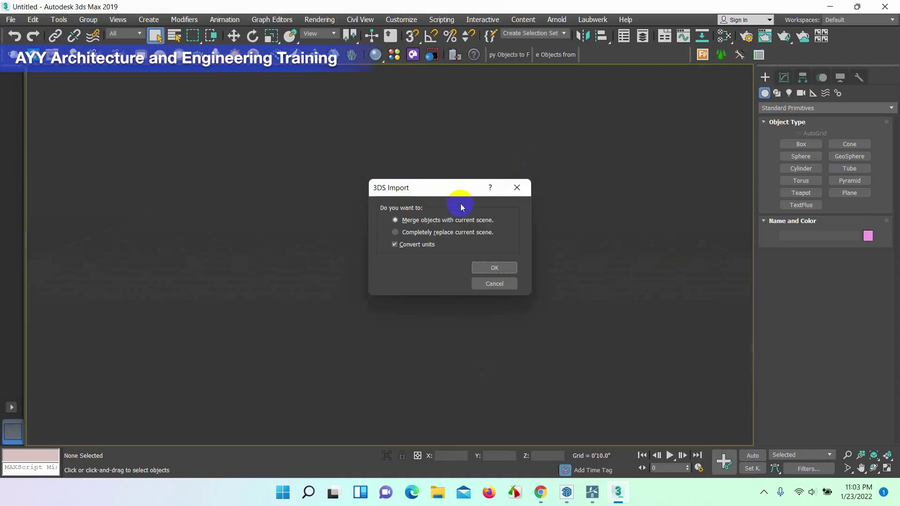
click(497, 268)
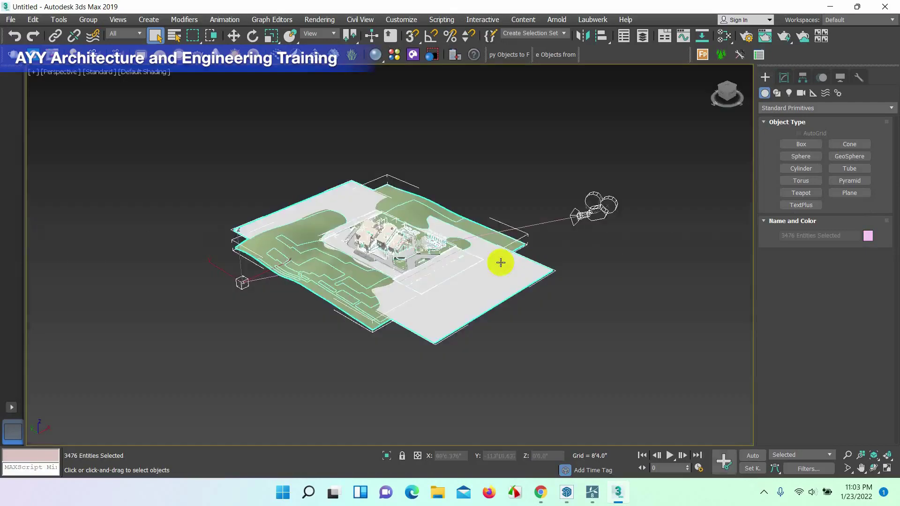
scroll(467, 269, up, 4)
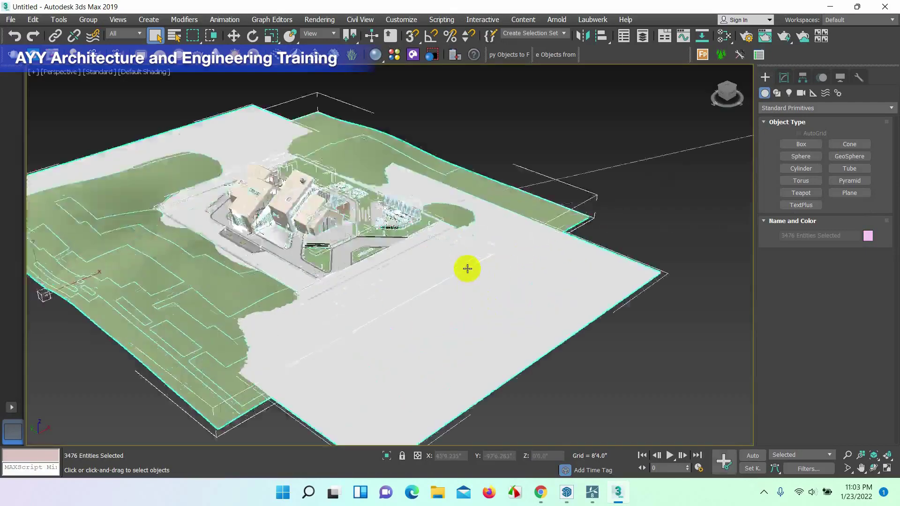
scroll(467, 268, up, 5)
scroll(467, 269, down, 3)
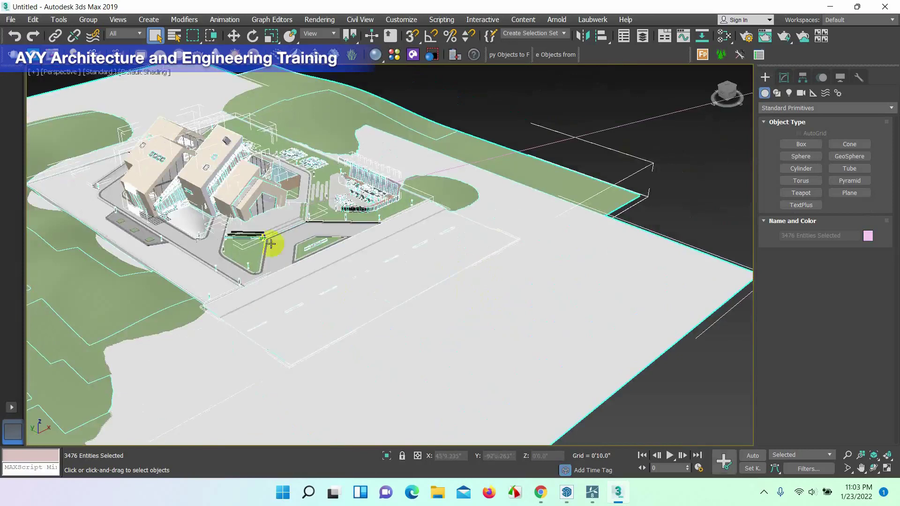
click(220, 215)
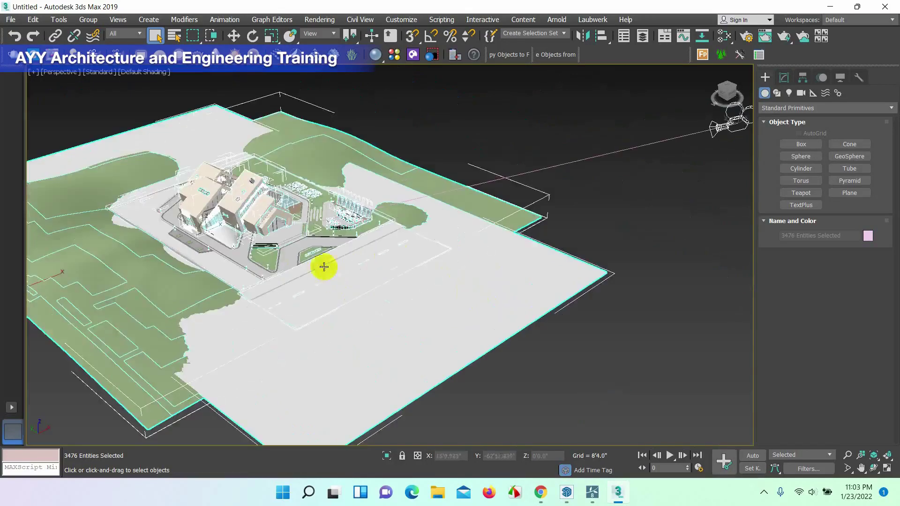
Zoom the viewport in and out around the imported house
scroll(593, 281, down, 2)
scroll(584, 328, down, 1)
scroll(513, 328, down, 2)
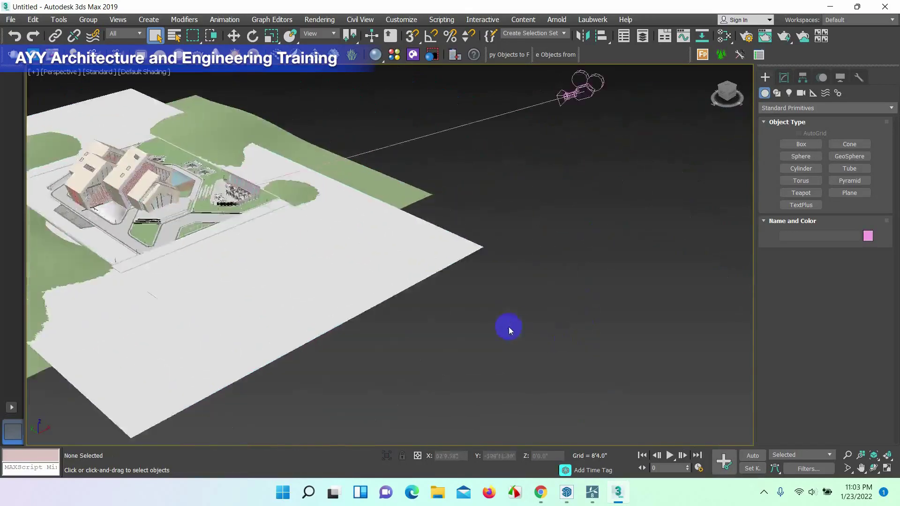
scroll(518, 324, down, 3)
scroll(497, 325, down, 1)
scroll(479, 314, up, 3)
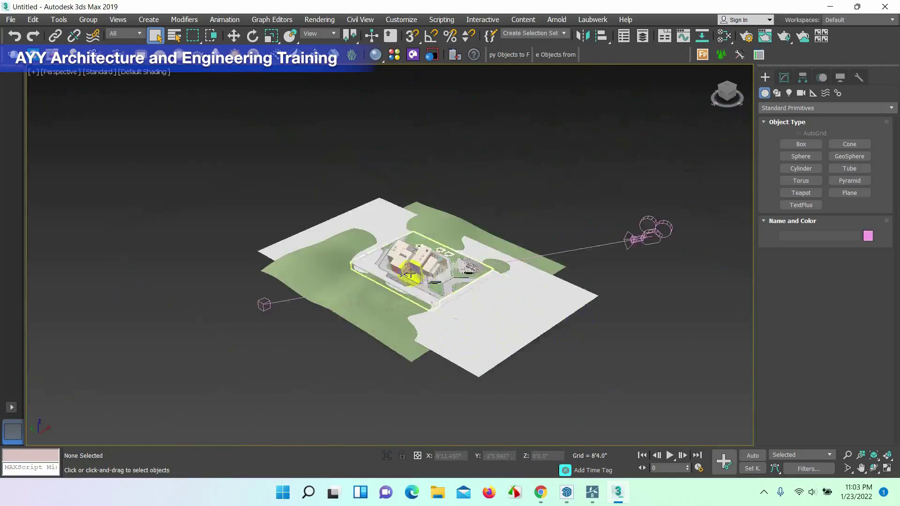
scroll(422, 281, up, 5)
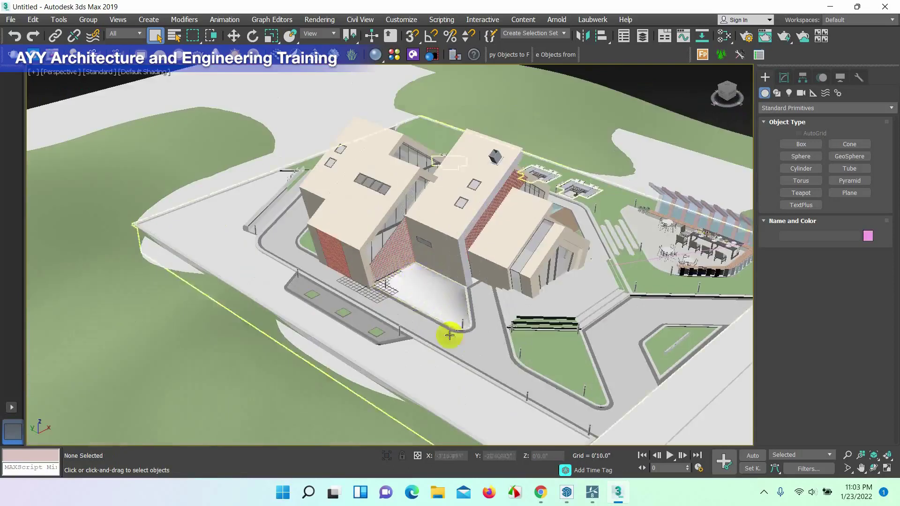
right_click(510, 308)
click(458, 311)
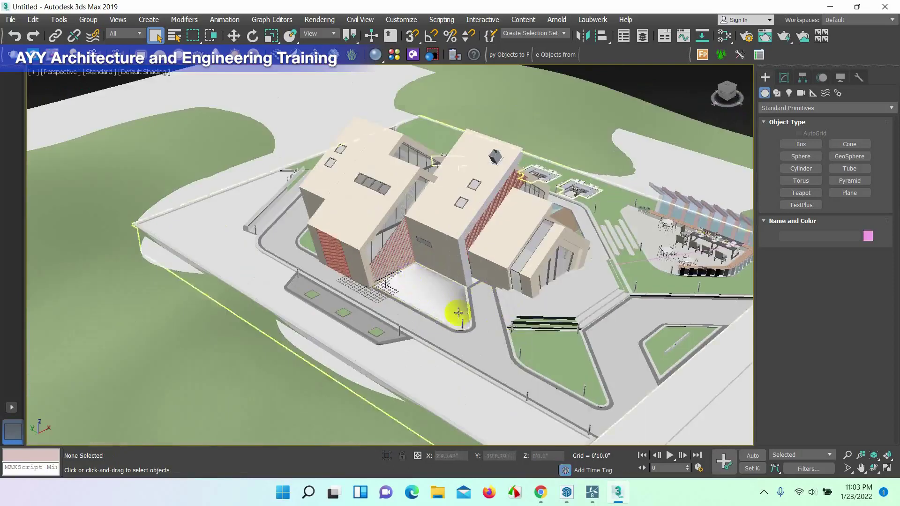
Orbit to a higher, wider overview of the building, pool, steps and terrain
mouse_move(454, 308)
alt+middle_down()
mouse_move(393, 300)
mouse_move(400, 308)
alt+middle_up()
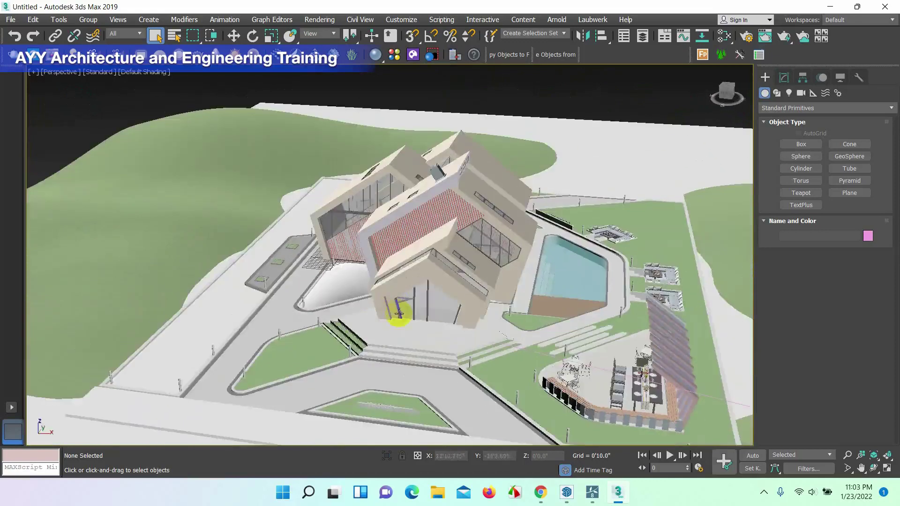
scroll(329, 308, up, 3)
scroll(324, 300, up, 2)
scroll(336, 270, down, 5)
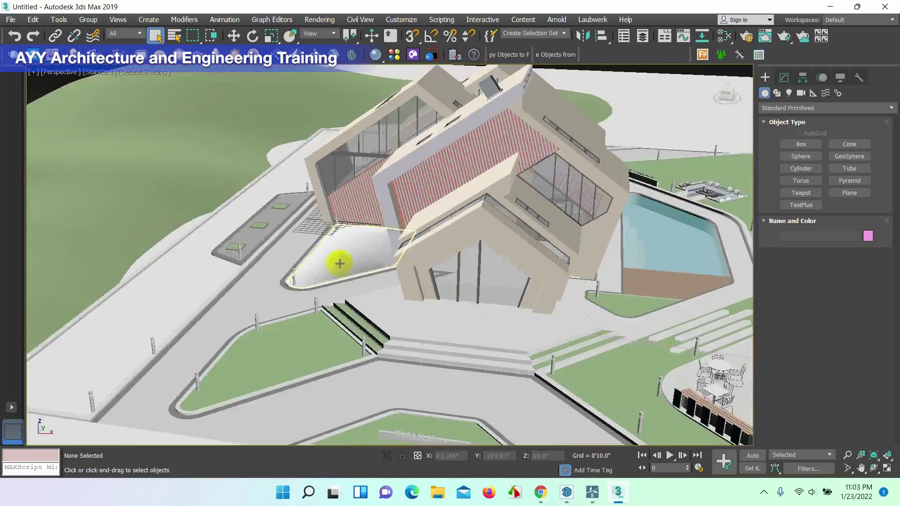
alt+middle_drag(211, 261, 409, 169)
scroll(409, 169, down, 5)
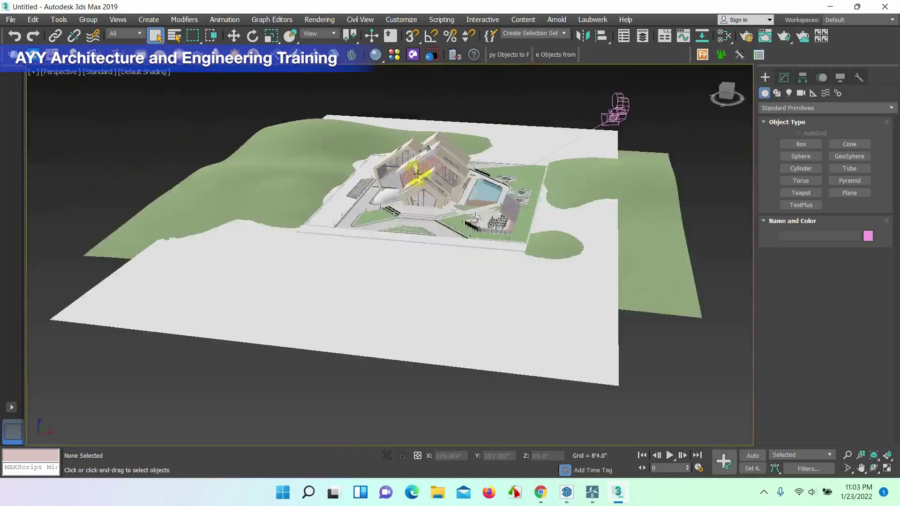
scroll(333, 200, up, 3)
scroll(333, 200, up, 3)
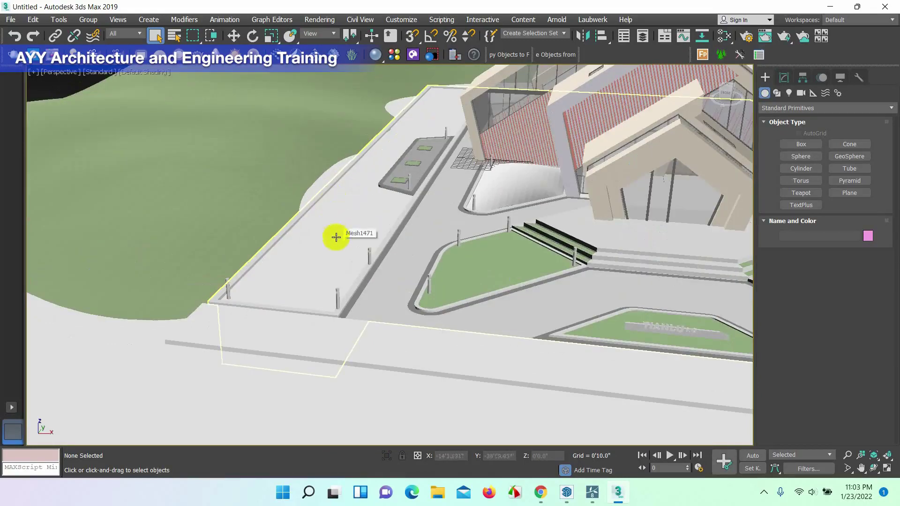
scroll(336, 236, down, 2)
scroll(679, 169, up, 2)
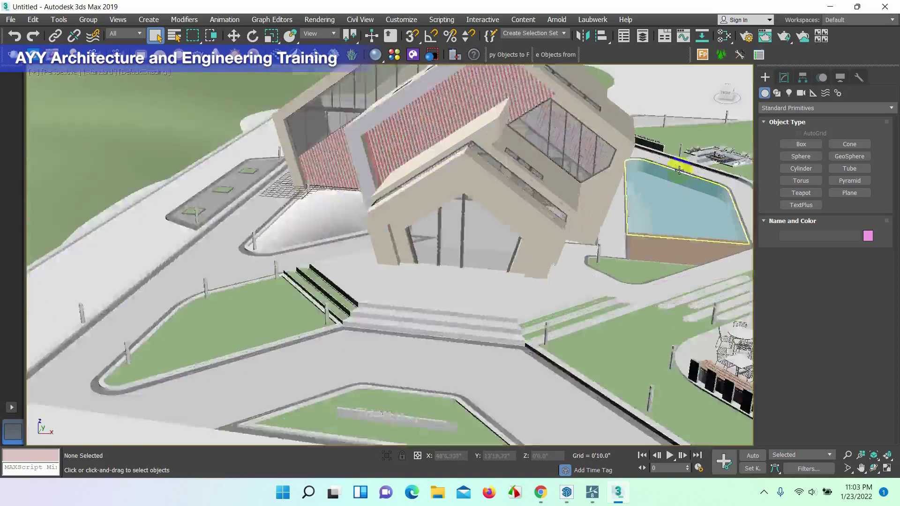
scroll(680, 170, up, 2)
scroll(605, 239, down, 2)
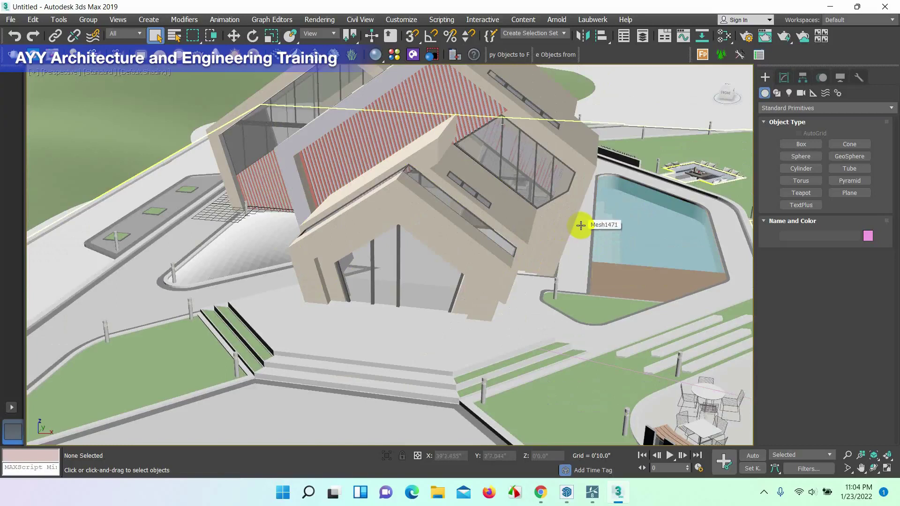
click(567, 494)
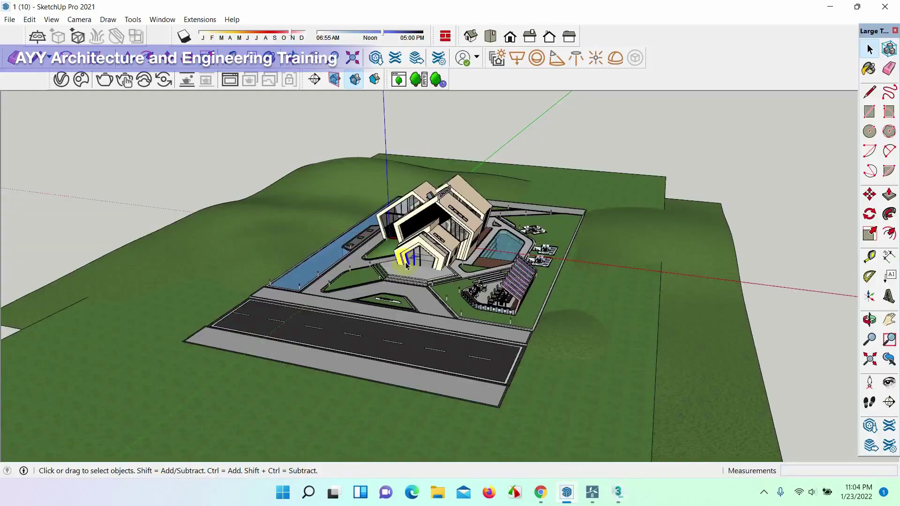
scroll(375, 258, up, 1)
scroll(328, 230, up, 1)
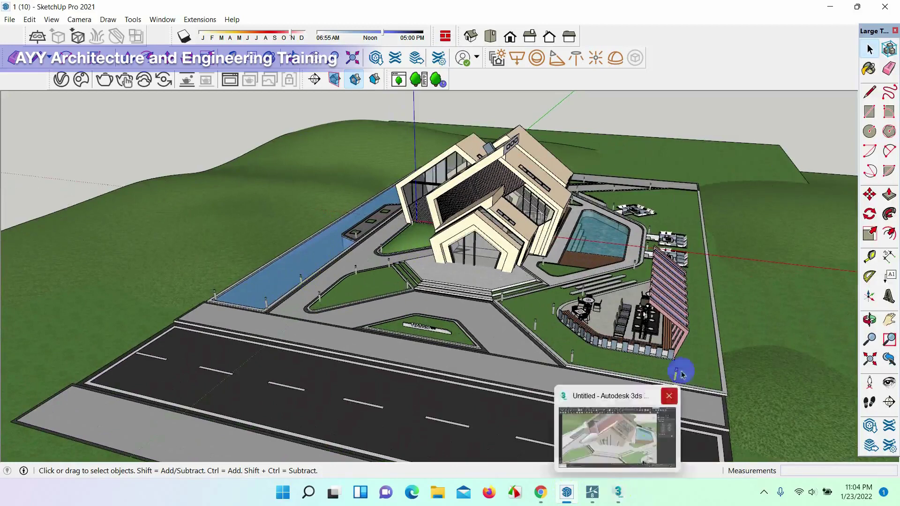
click(619, 492)
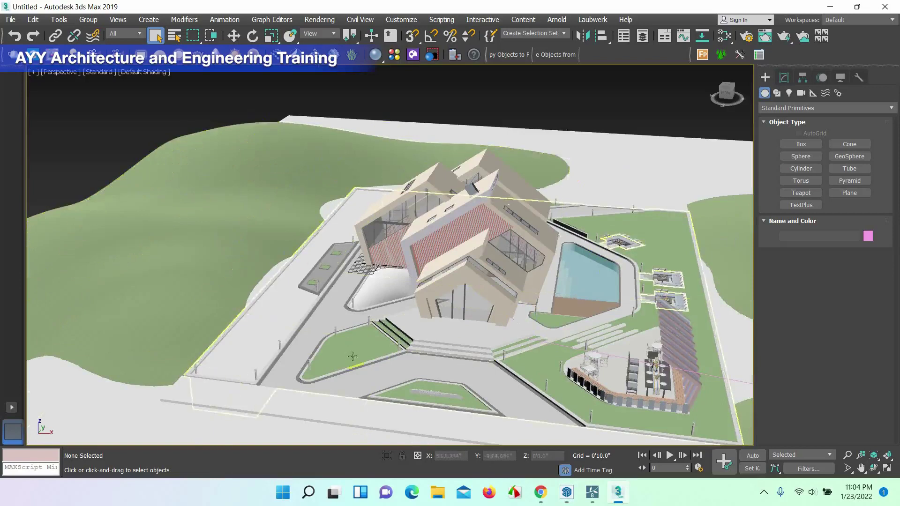
scroll(346, 328, up, 3)
scroll(353, 305, up, 3)
scroll(253, 187, down, 5)
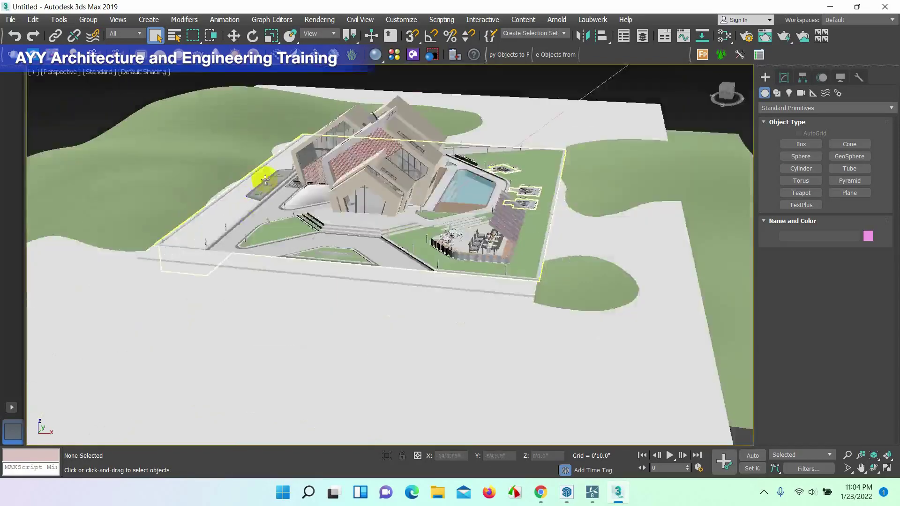
scroll(201, 241, up, 4)
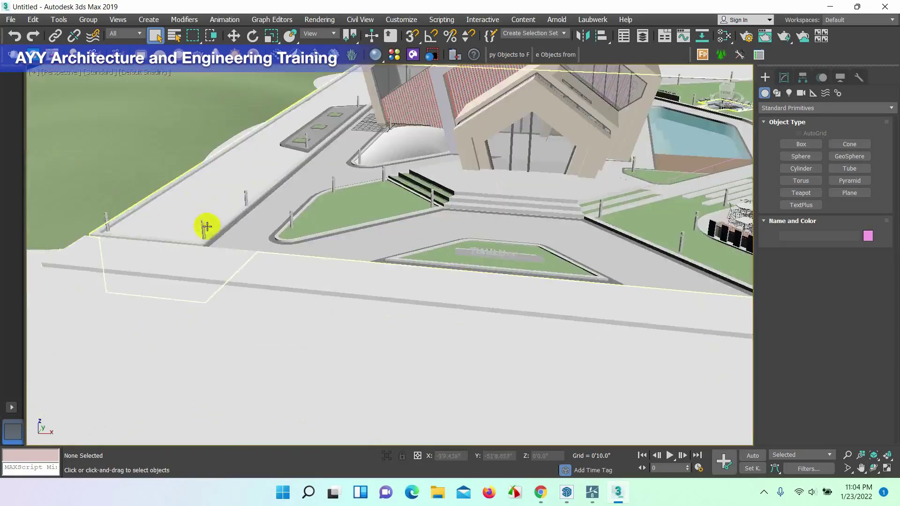
scroll(203, 227, up, 3)
scroll(235, 158, up, 3)
scroll(262, 225, down, 3)
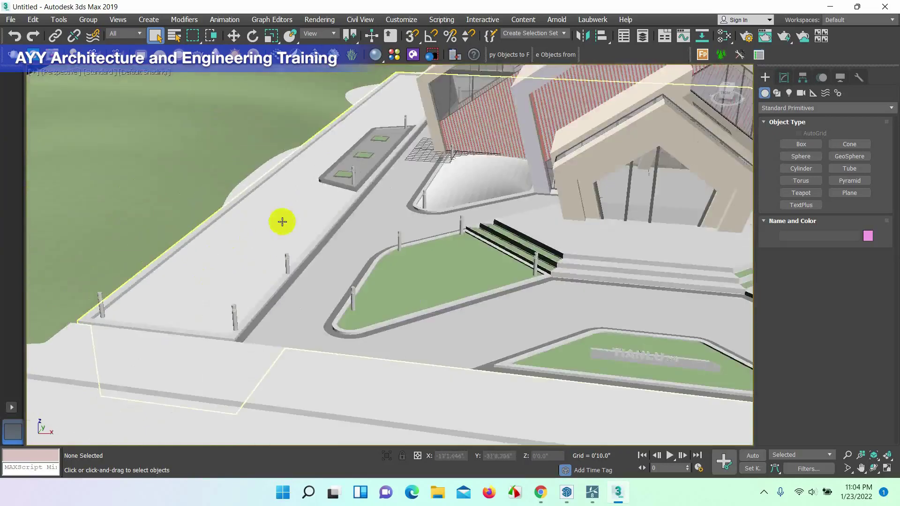
scroll(382, 195, down, 5)
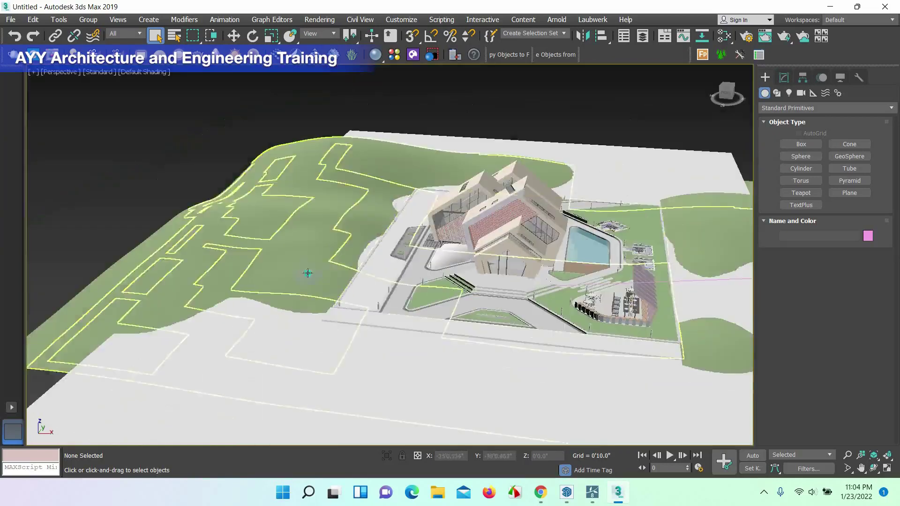
scroll(375, 277, up, 1)
scroll(387, 264, up, 4)
scroll(422, 183, up, 2)
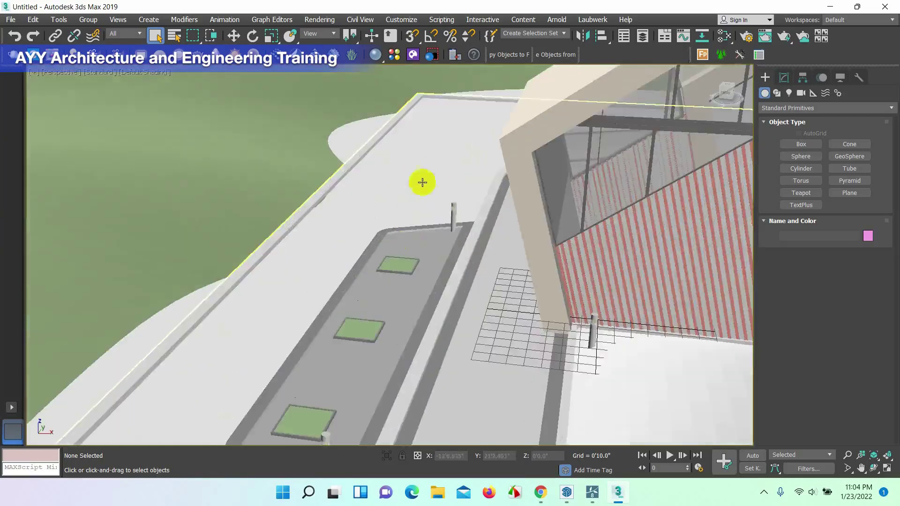
click(437, 161)
scroll(437, 155, down, 5)
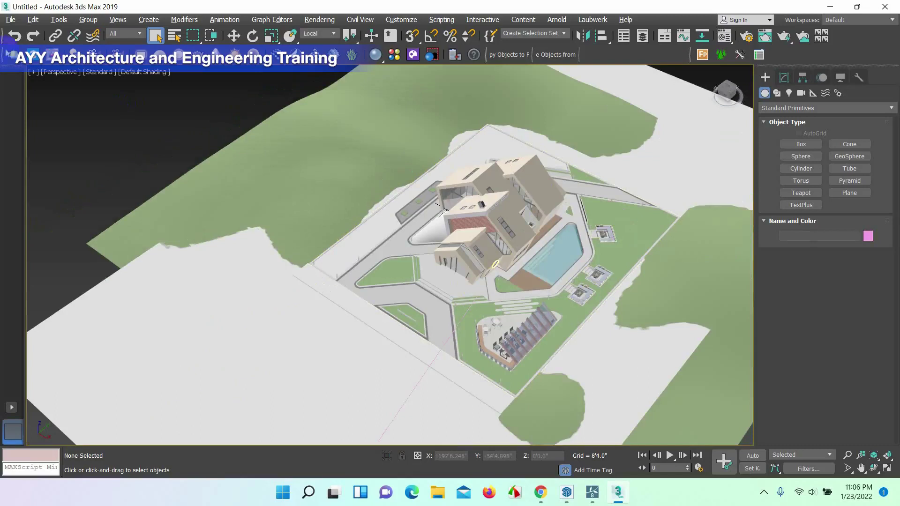
Attempt a Collada (*.DAE) export named aa, then close the export window without exporting
click(11, 20)
mouse_move(24, 182)
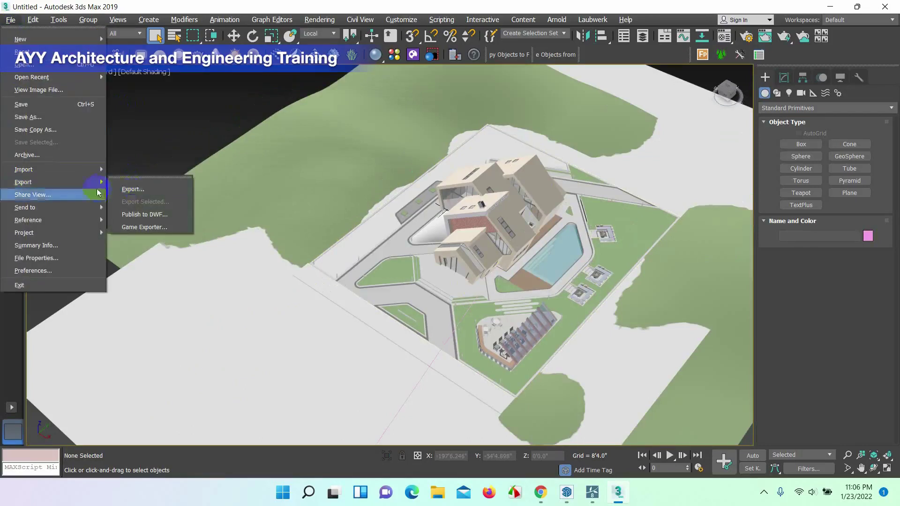
click(151, 188)
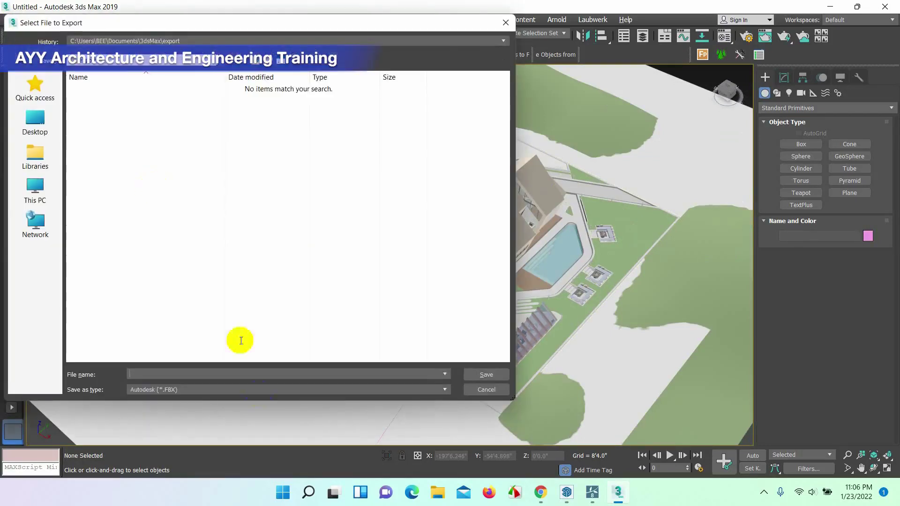
click(269, 392)
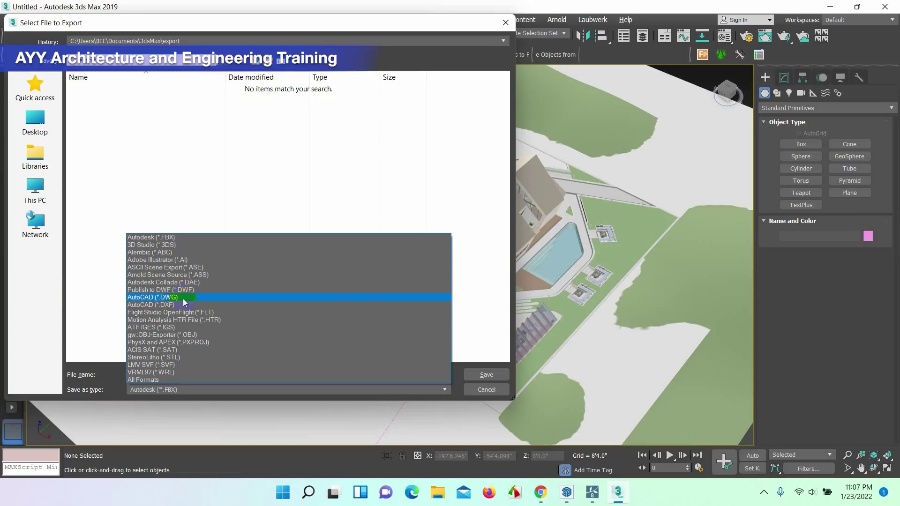
click(200, 283)
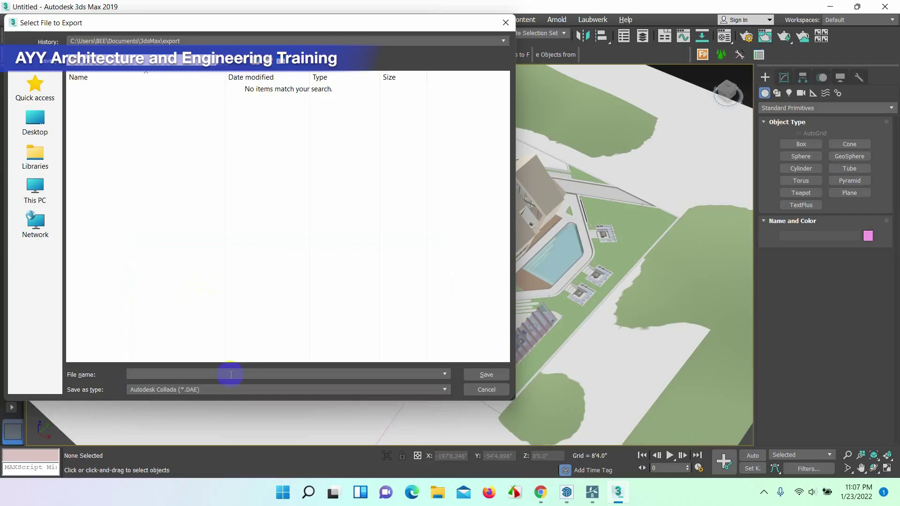
text(aa)
click(500, 379)
click(505, 22)
click(567, 494)
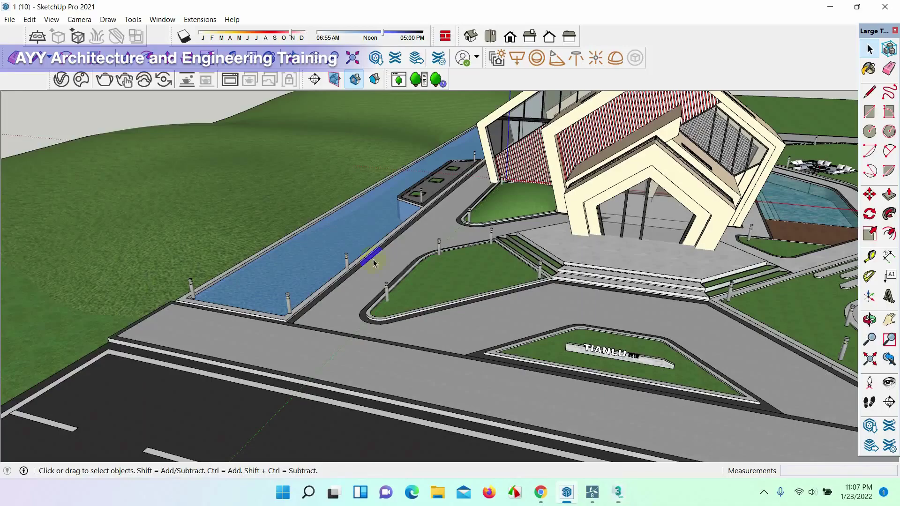
click(9, 19)
mouse_move(31, 224)
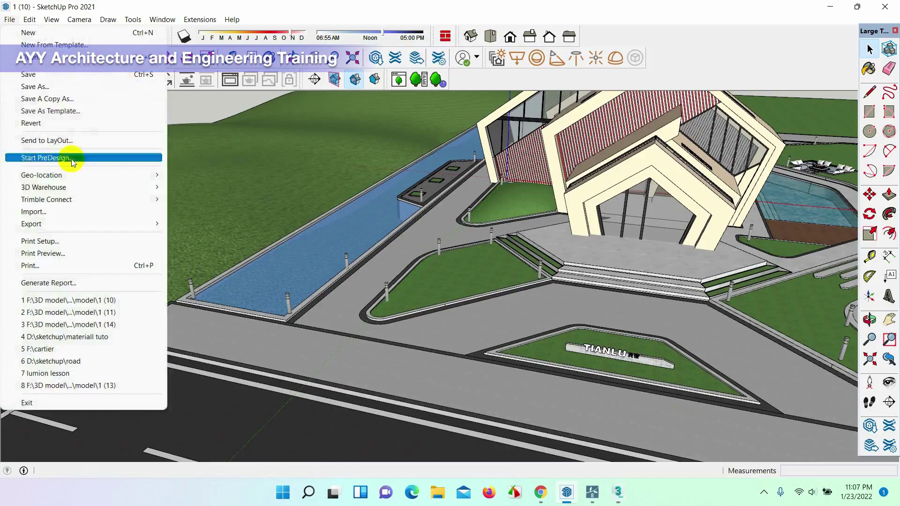
click(107, 213)
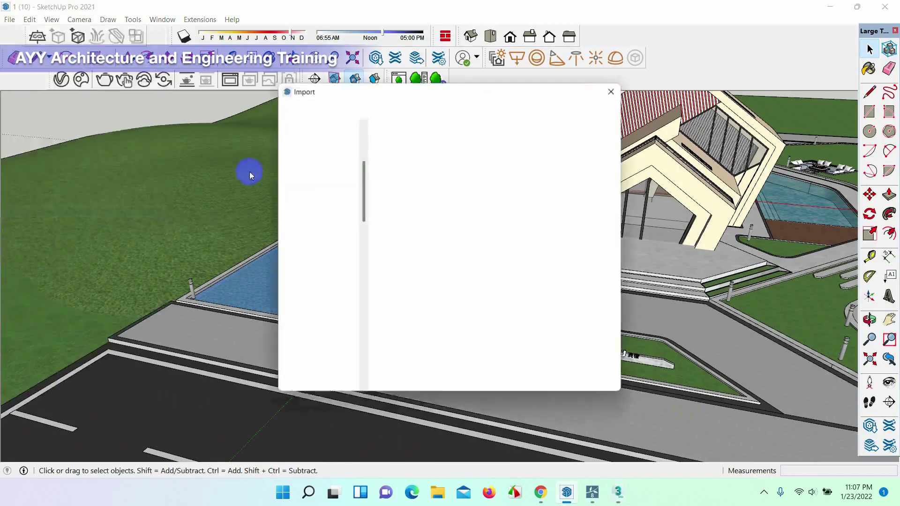
click(287, 269)
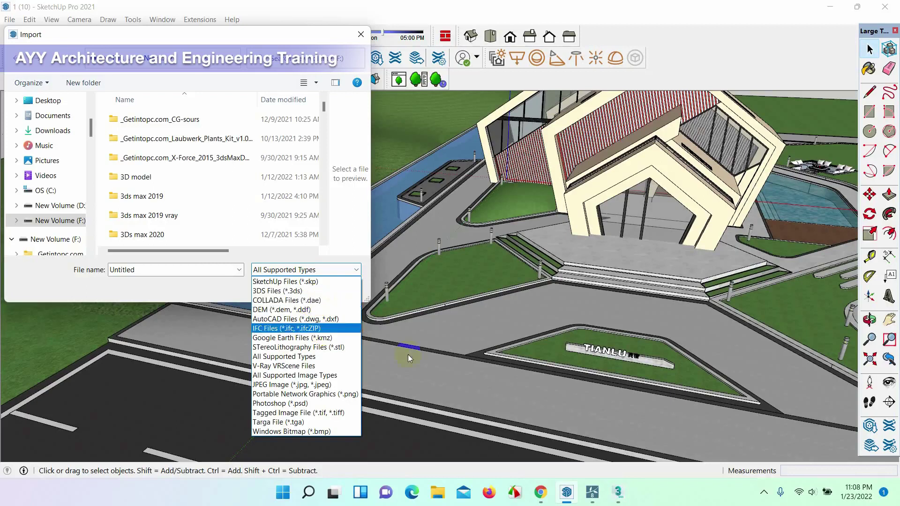
click(360, 31)
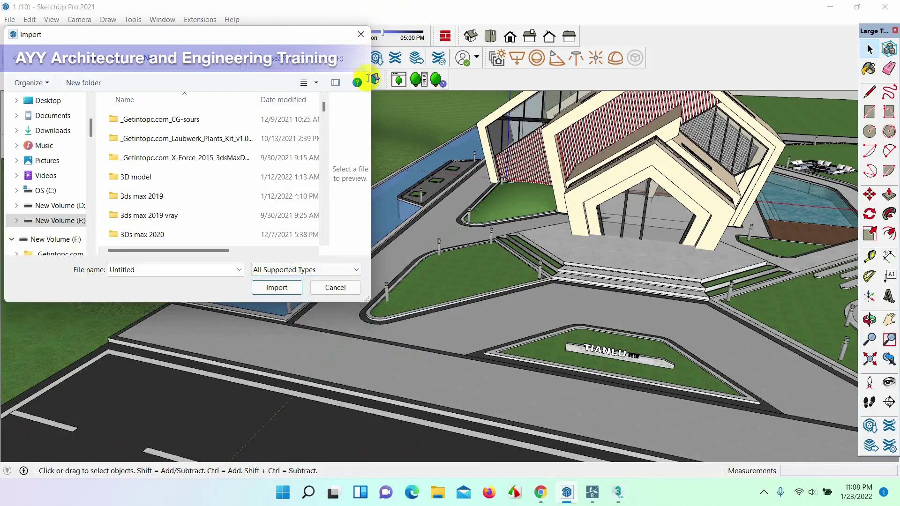
click(361, 34)
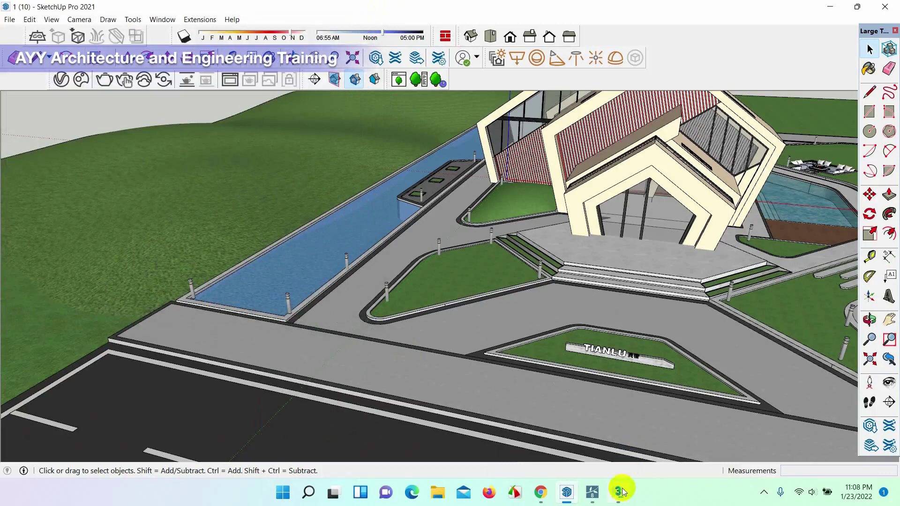
mouse_move(618, 491)
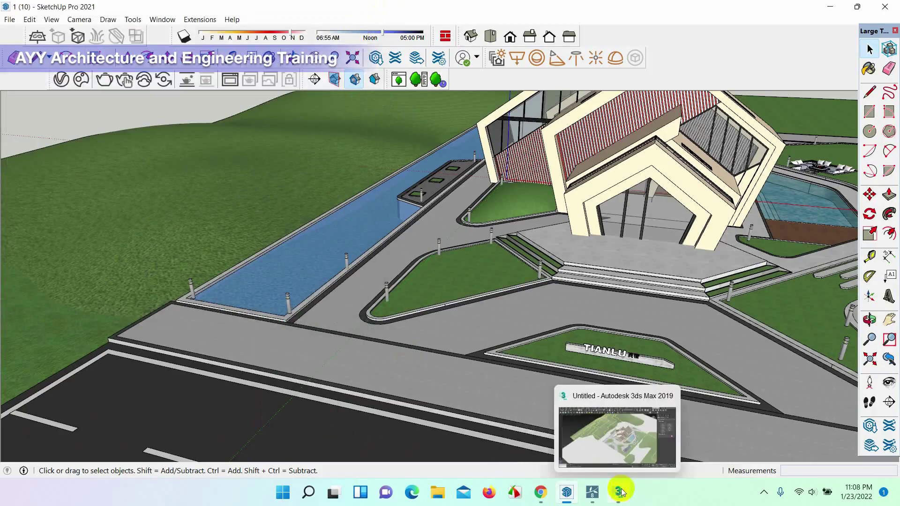
Select a short edge along the canal border and switch back to the 3ds Max scene
click(596, 445)
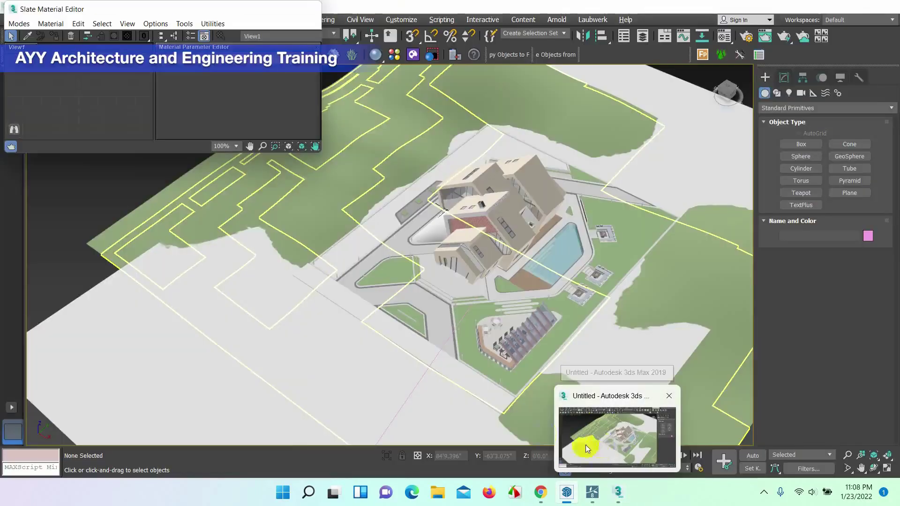
click(587, 448)
click(345, 289)
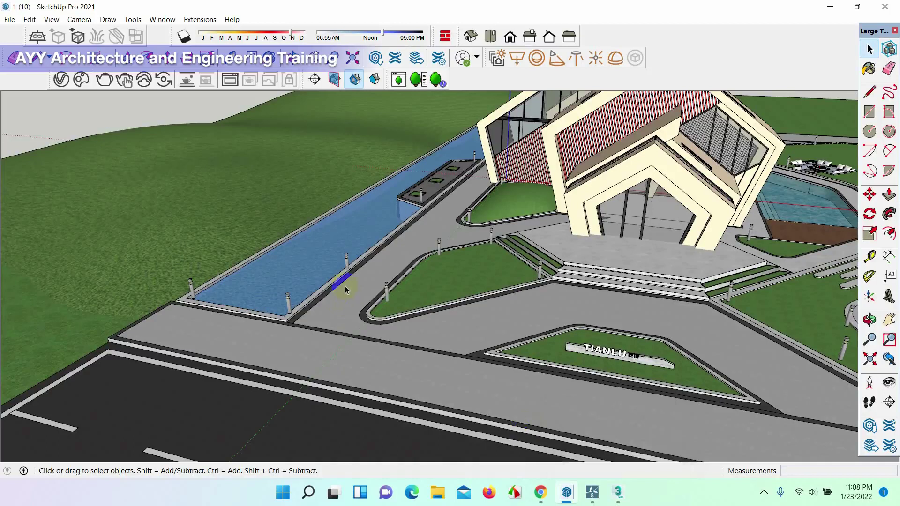
key(alt+Tab)
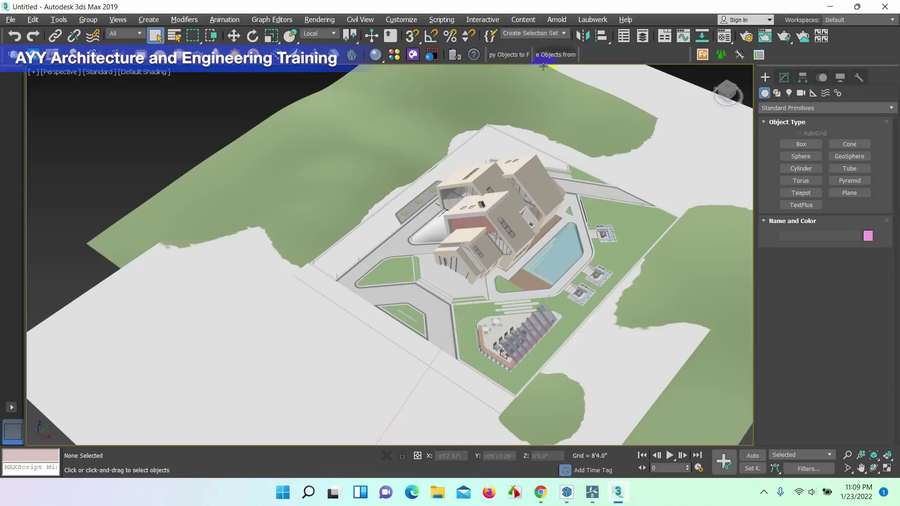
Set Save As type to 3ds Max 2016 (*.max) and enter the file name 1 (10)
click(10, 20)
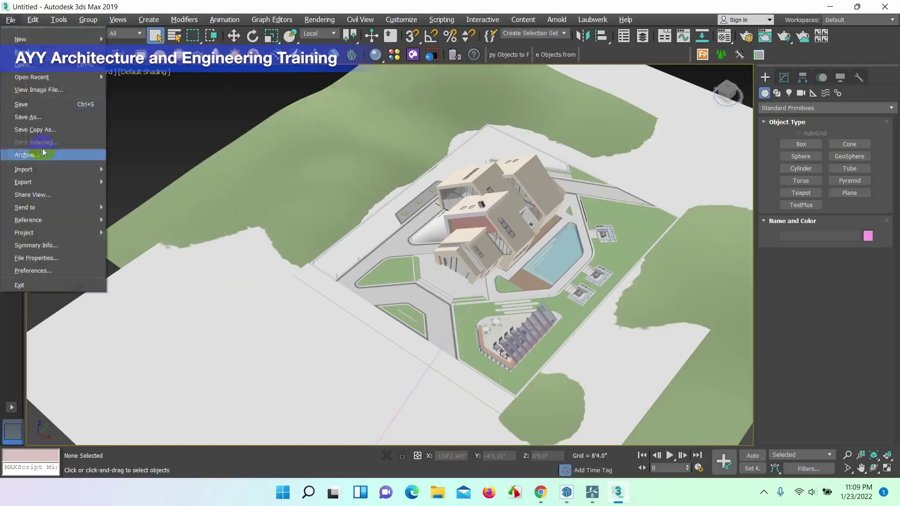
click(70, 116)
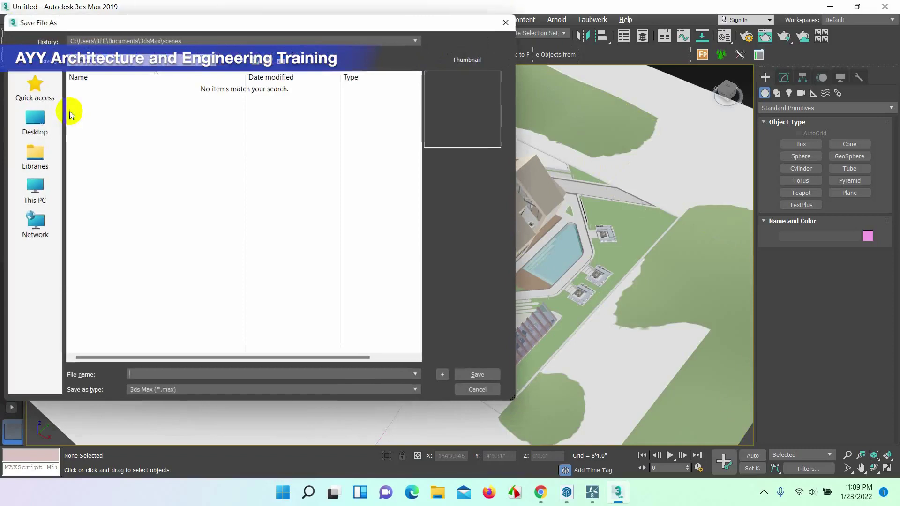
click(389, 396)
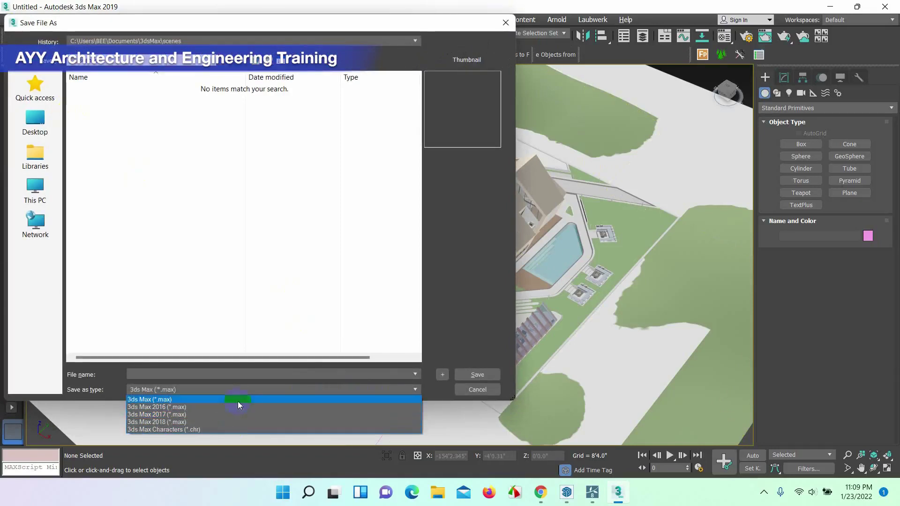
click(217, 401)
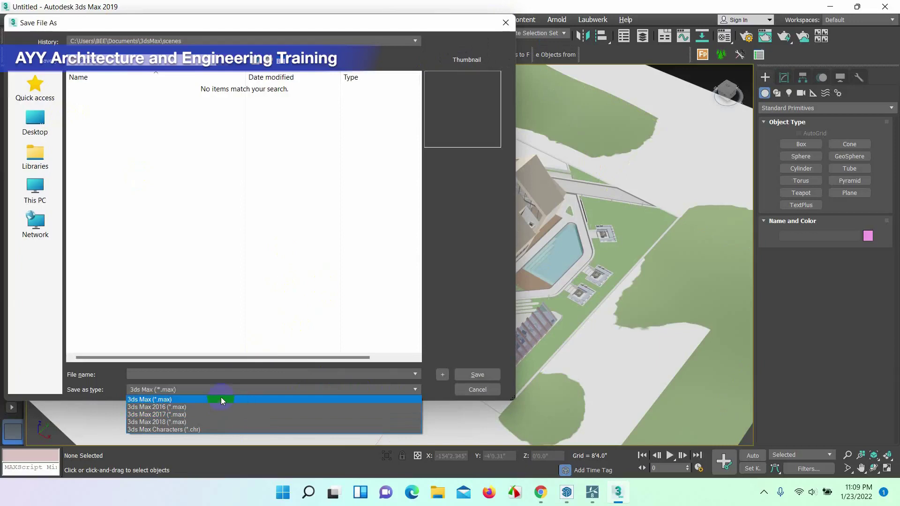
click(218, 407)
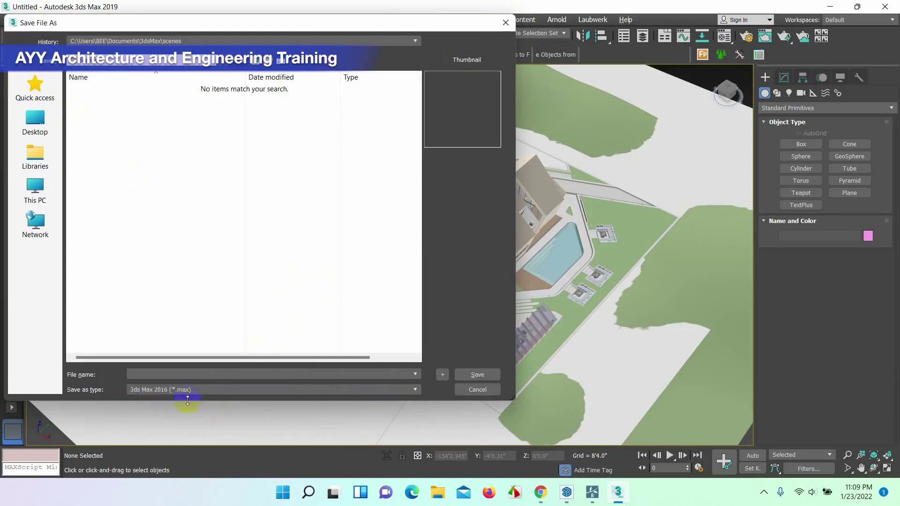
click(178, 372)
text(1)
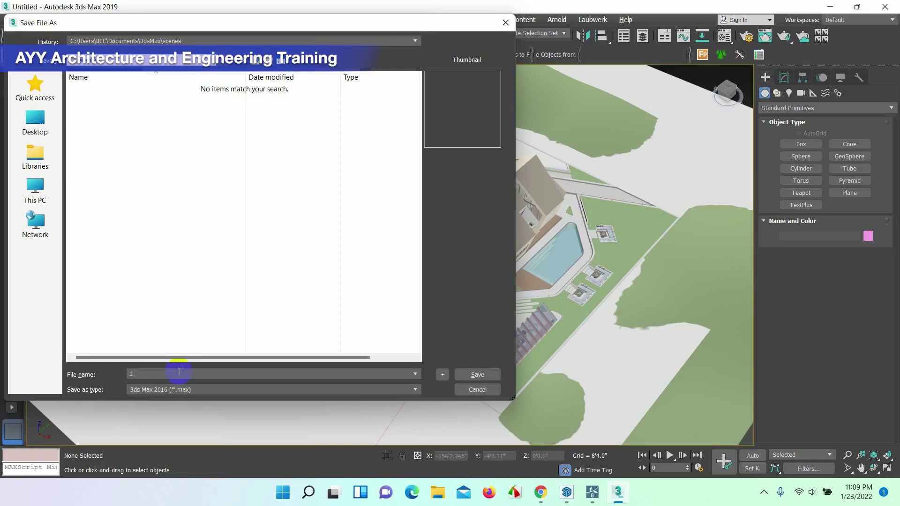
text(0)
Save the scene as 1 (10).max and switch over to Lumion
click(487, 377)
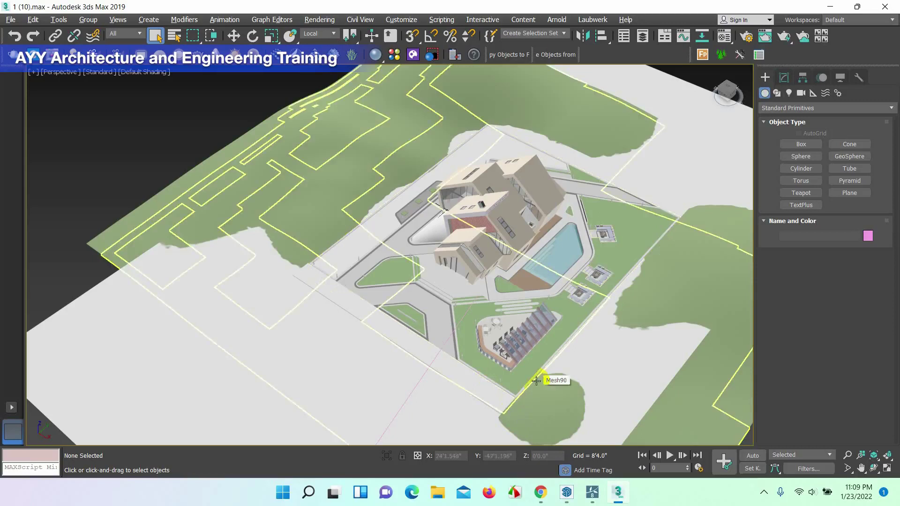
click(135, 151)
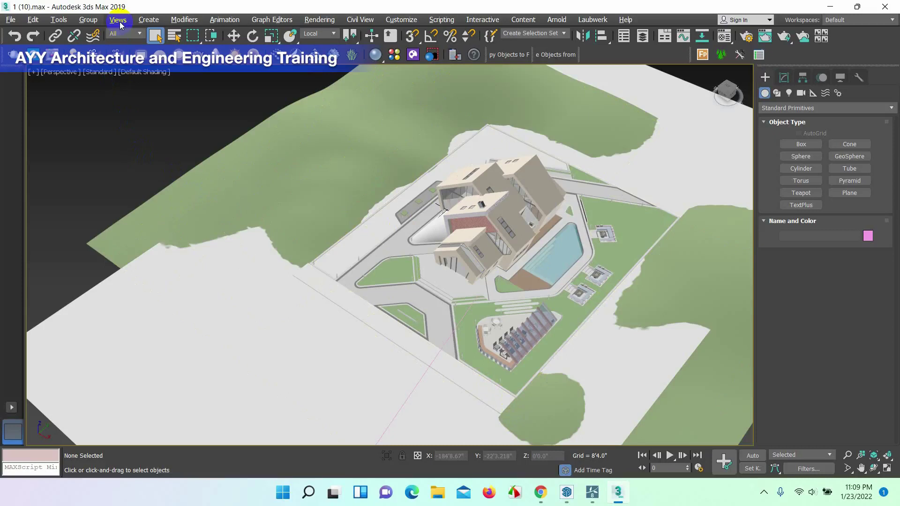
click(164, 104)
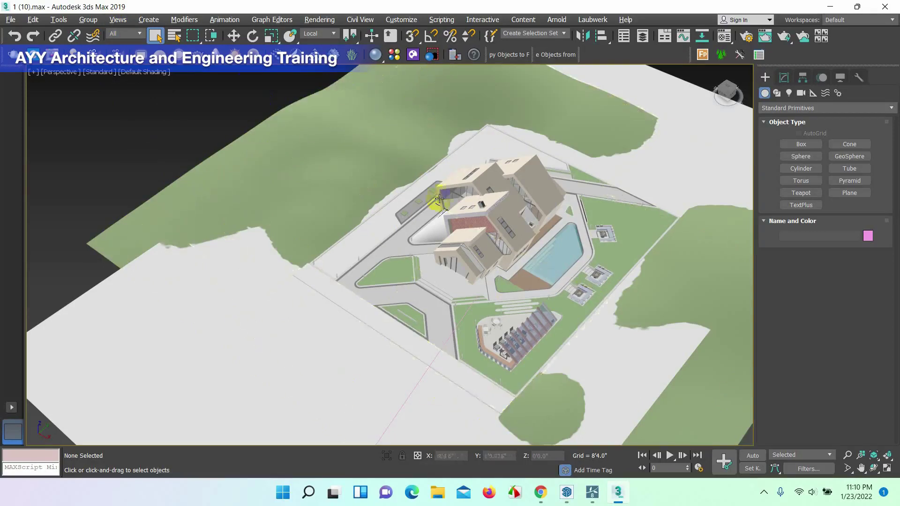
click(593, 492)
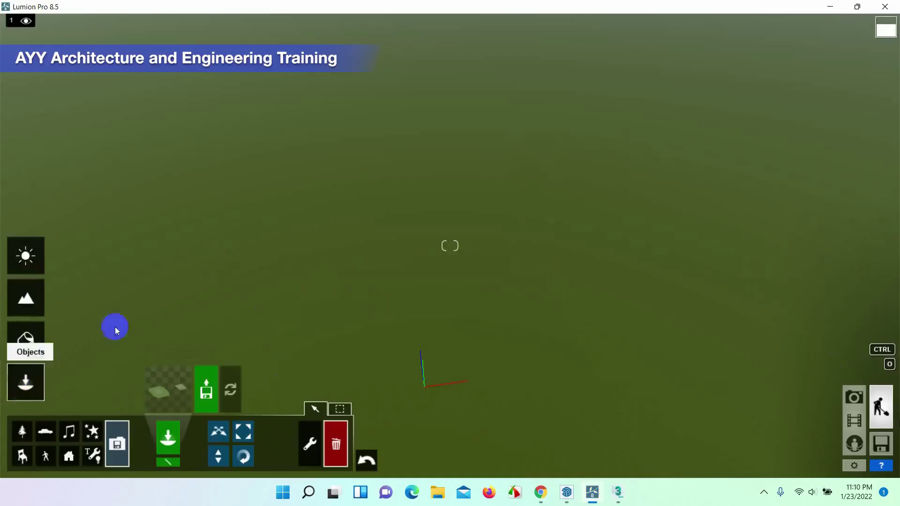
Tilt the Lumion view up to the sky and browse drive F: for a model to import
right_drag(538, 429, 539, 429)
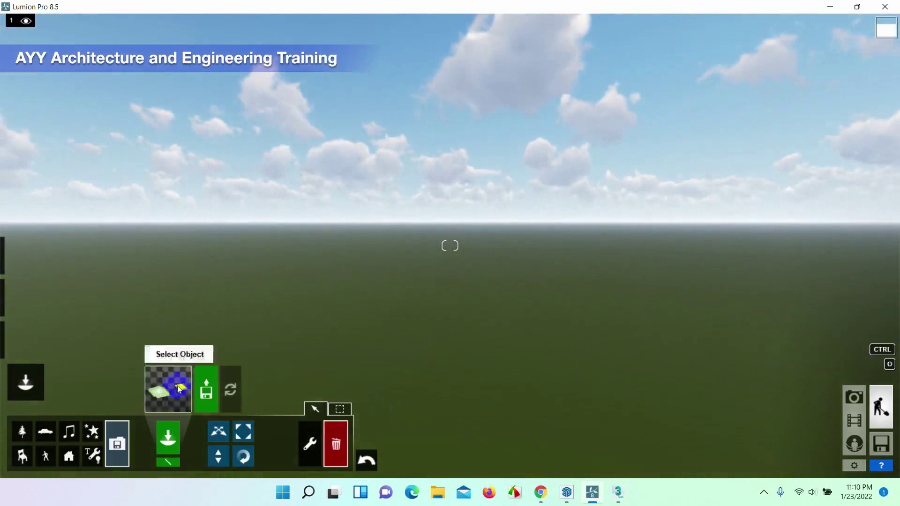
click(212, 378)
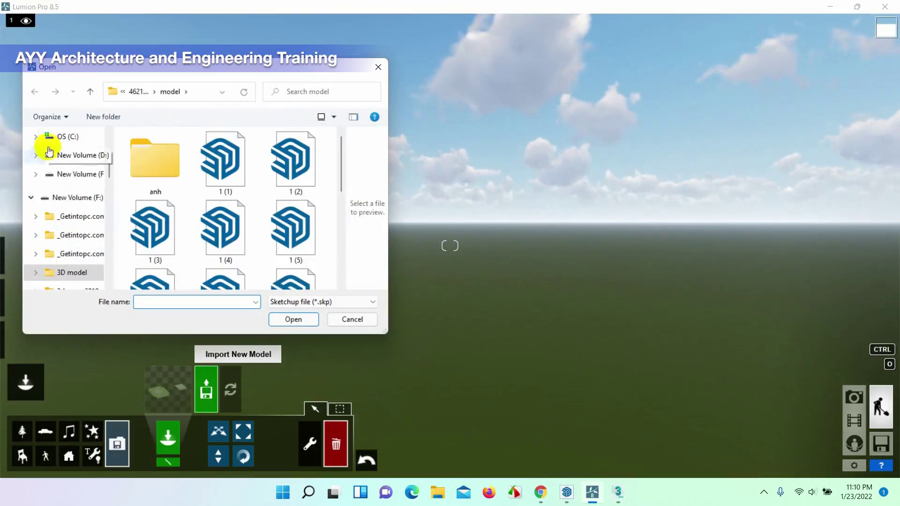
scroll(74, 140, down, 1)
click(80, 160)
scroll(238, 225, down, 10)
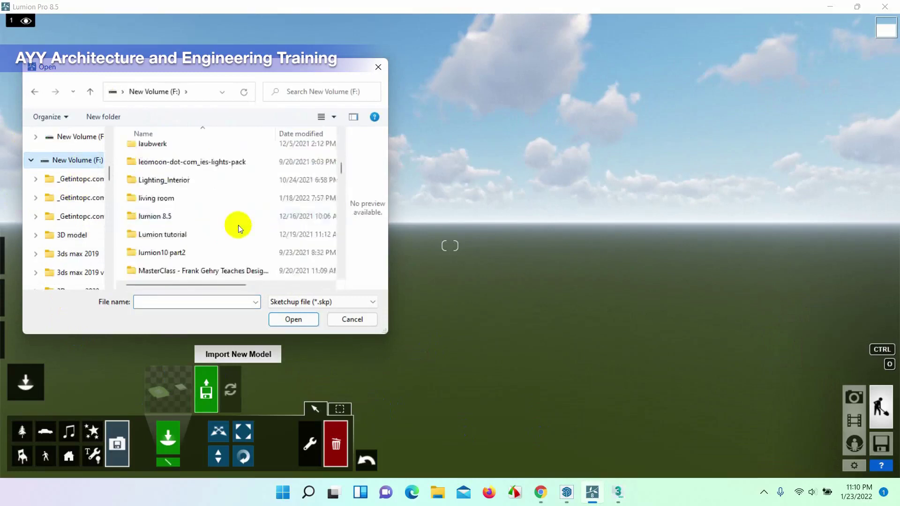
scroll(238, 226, down, 5)
scroll(238, 226, down, 5)
scroll(238, 226, down, 4)
scroll(238, 226, down, 1)
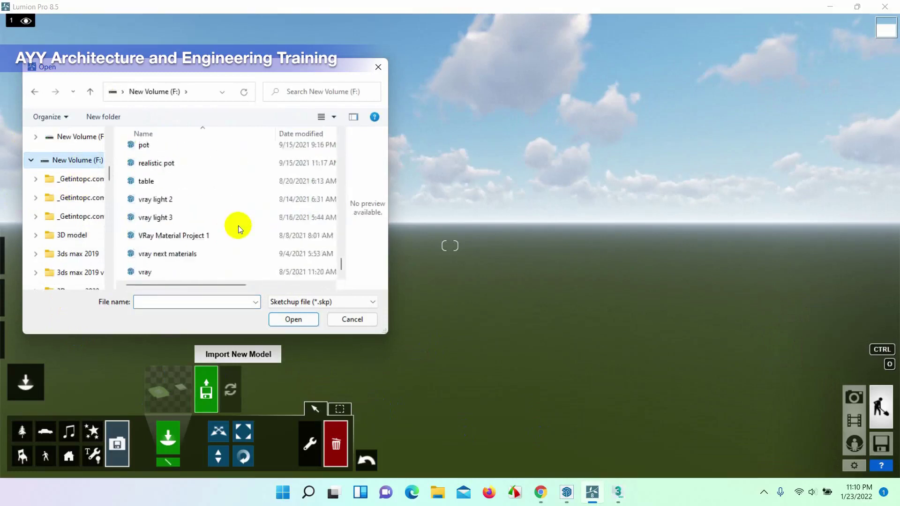
scroll(238, 226, up, 1)
scroll(238, 226, up, 8)
scroll(238, 226, up, 2)
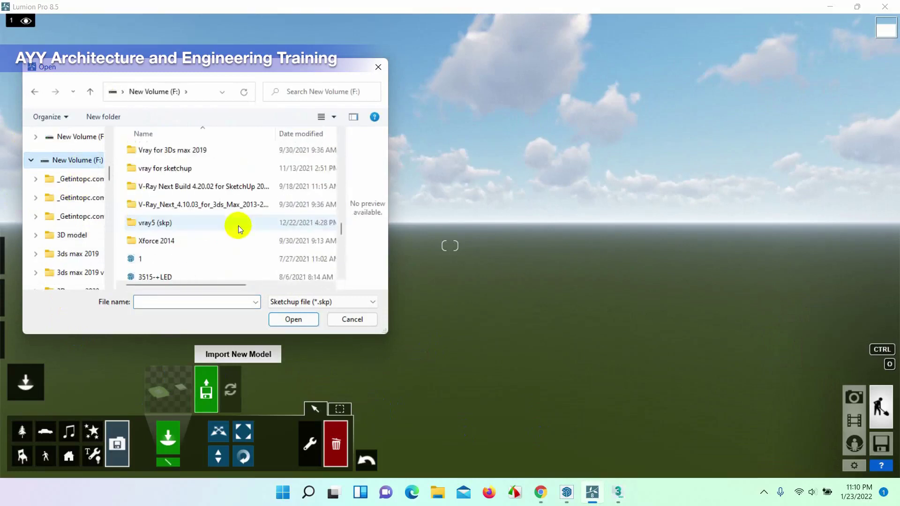
Filter the import list to Max file (*.max), scroll through it, and return to 3ds Max
click(318, 302)
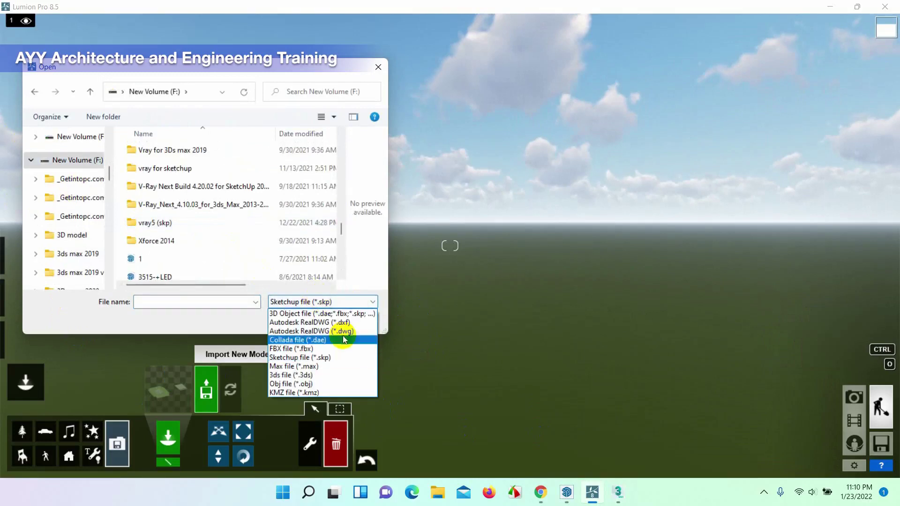
click(336, 370)
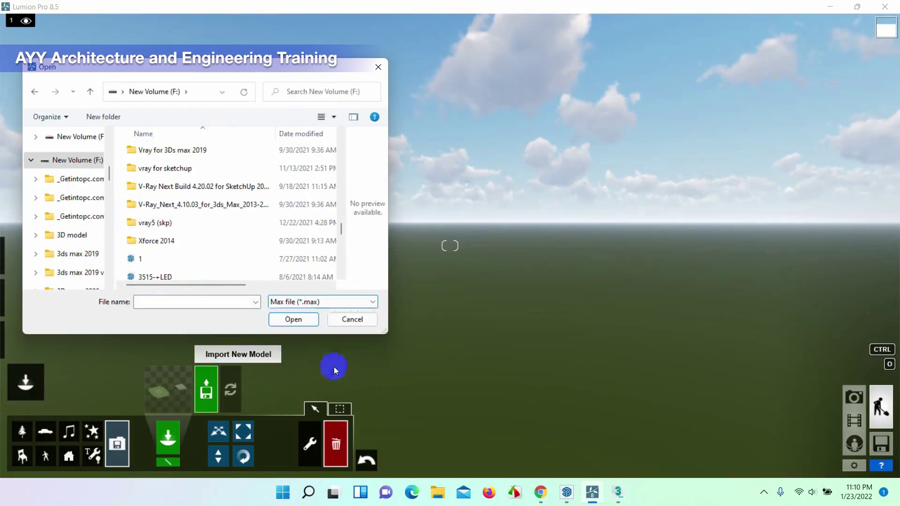
scroll(233, 195, down, 3)
scroll(243, 209, down, 10)
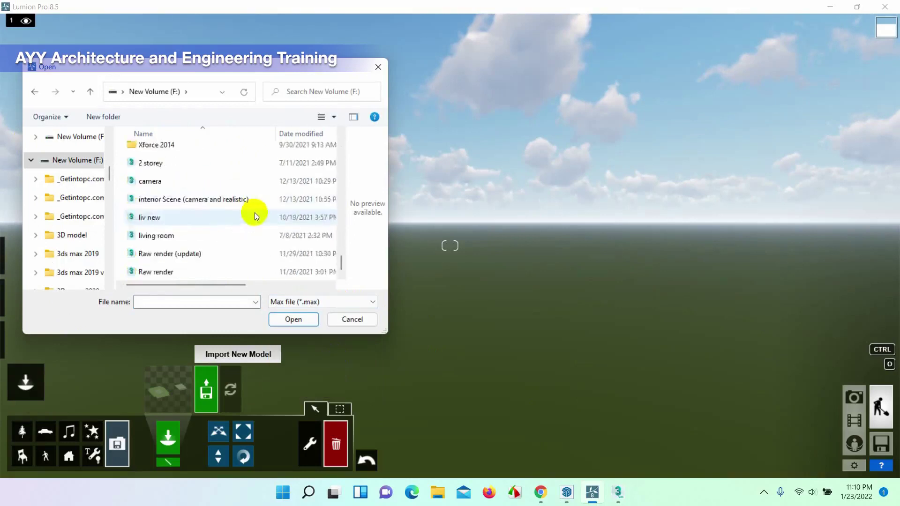
scroll(255, 212, down, 1)
scroll(255, 212, down, 2)
scroll(277, 230, down, 3)
scroll(235, 237, down, 2)
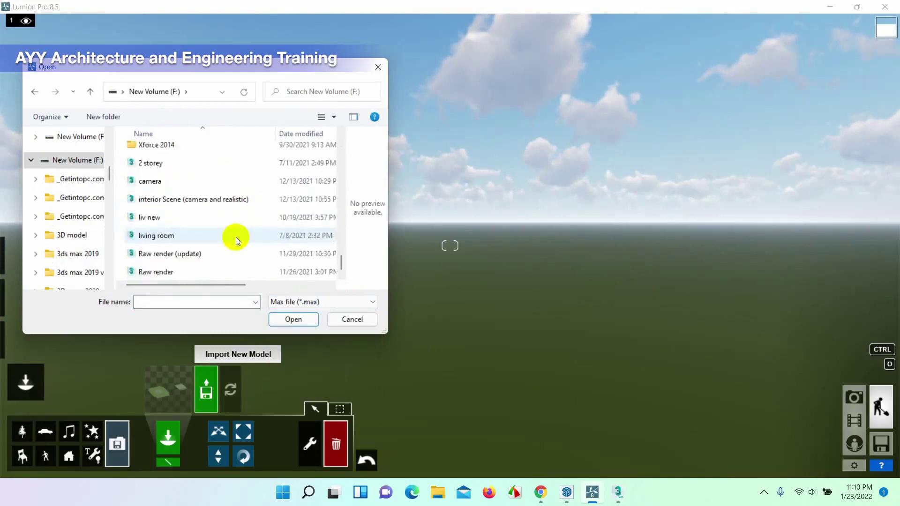
scroll(233, 237, up, 3)
scroll(233, 237, up, 2)
scroll(232, 237, up, 3)
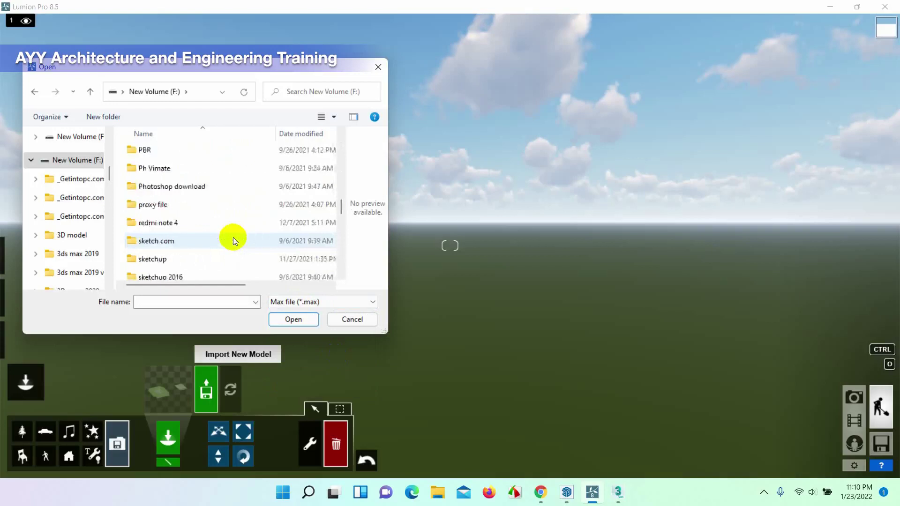
scroll(233, 237, up, 1)
click(618, 492)
Check Lumion's list of importable file types, then return to 3ds Max
click(19, 90)
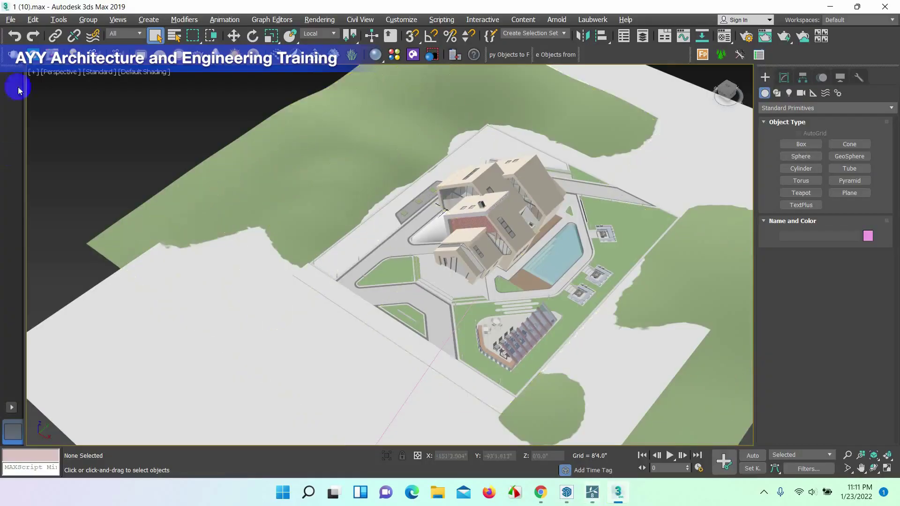
click(436, 404)
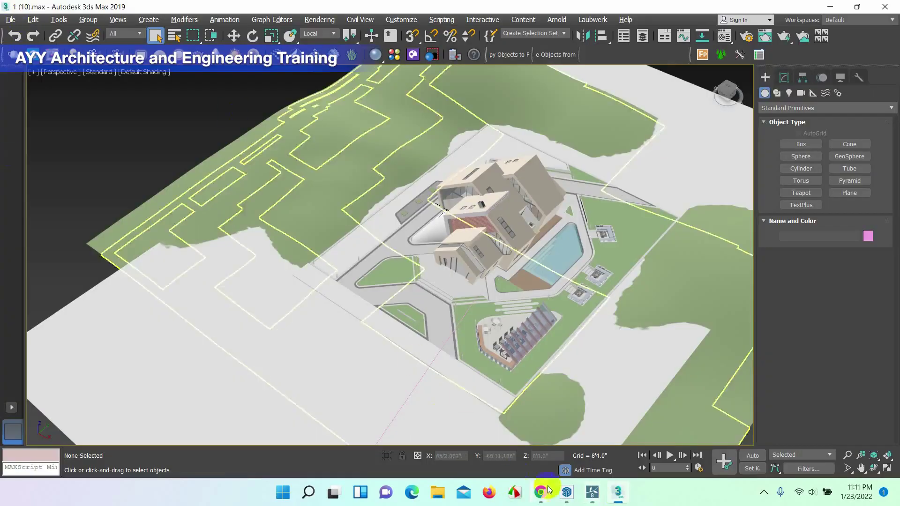
click(592, 495)
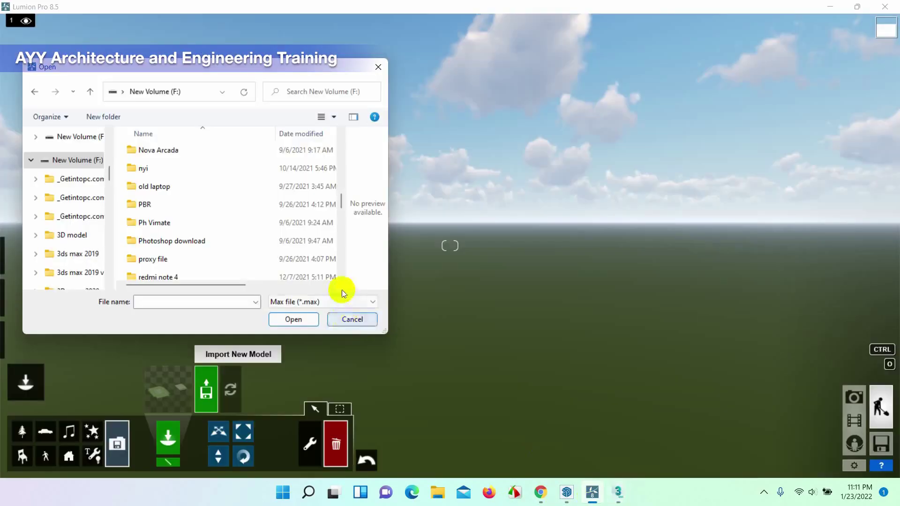
click(352, 302)
scroll(241, 171, down, 2)
scroll(241, 171, down, 3)
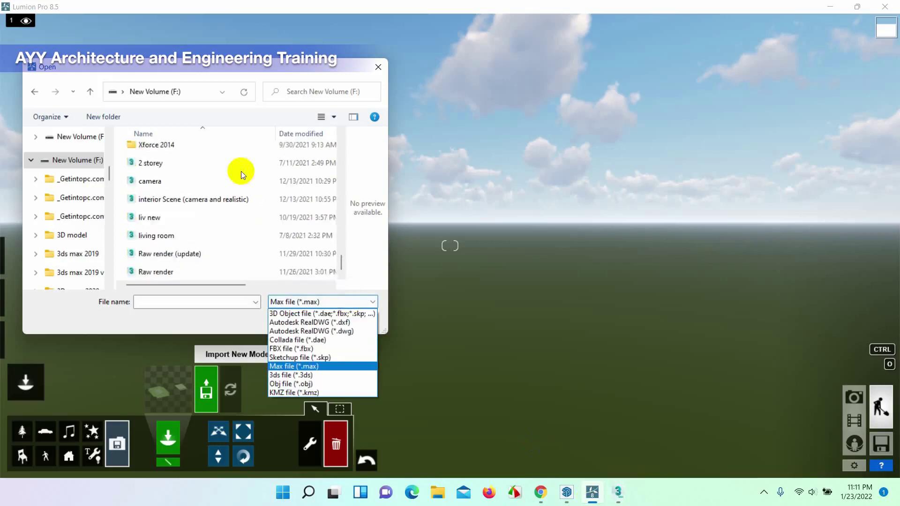
scroll(241, 171, up, 1)
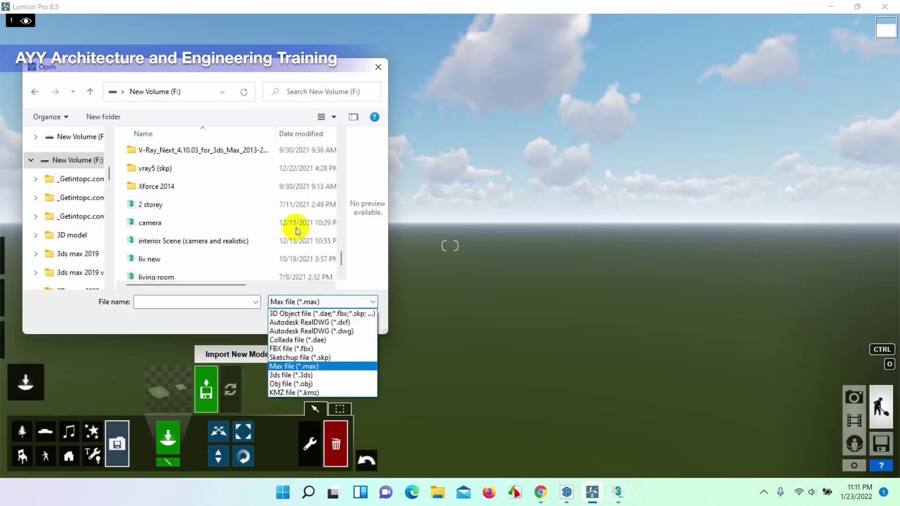
click(622, 496)
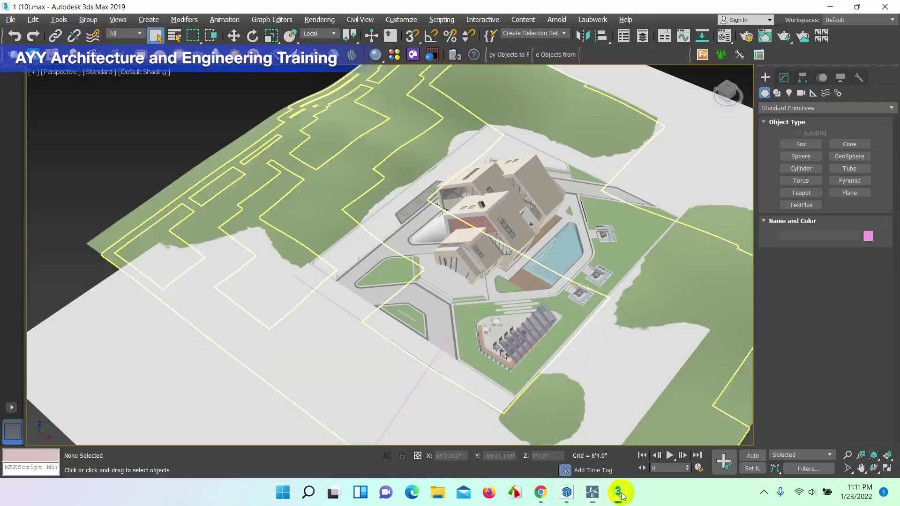
Save the scene on New Volume (F:) as 1(10).max
click(11, 19)
click(45, 120)
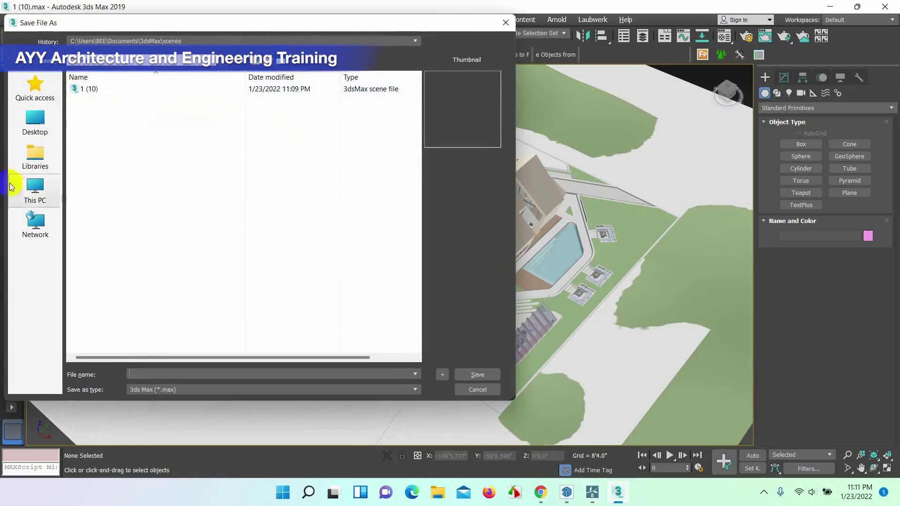
click(220, 60)
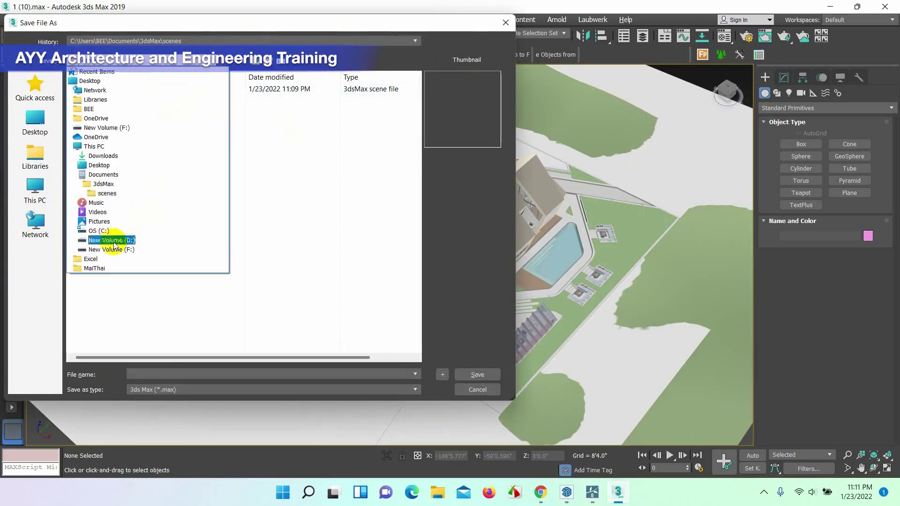
click(251, 202)
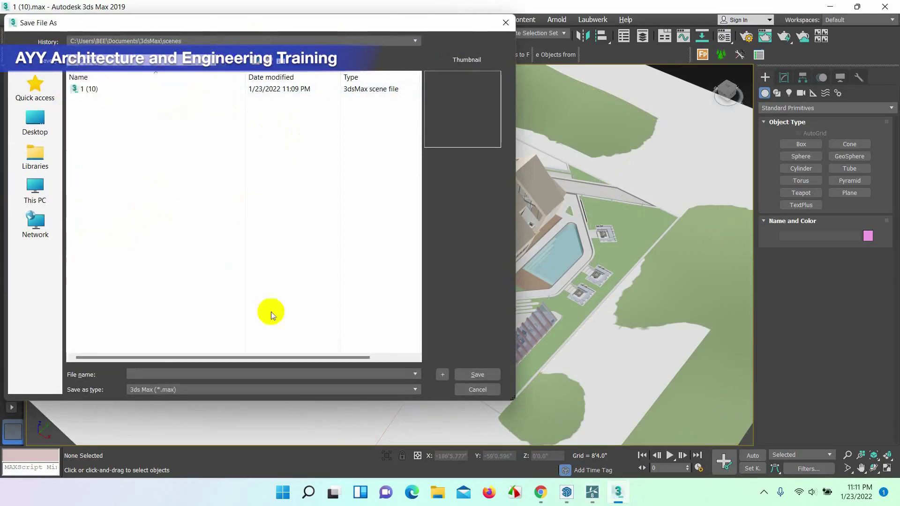
click(37, 197)
double_click(167, 248)
scroll(164, 245, down, 5)
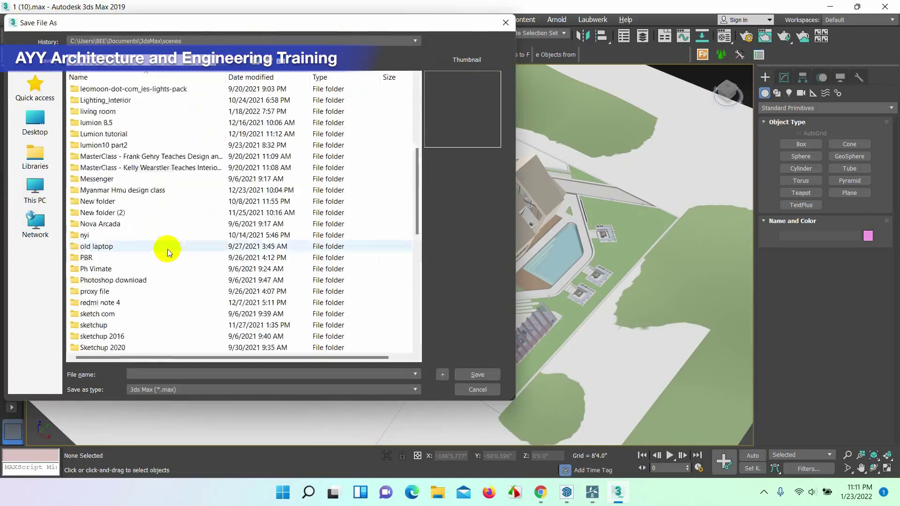
scroll(164, 245, down, 5)
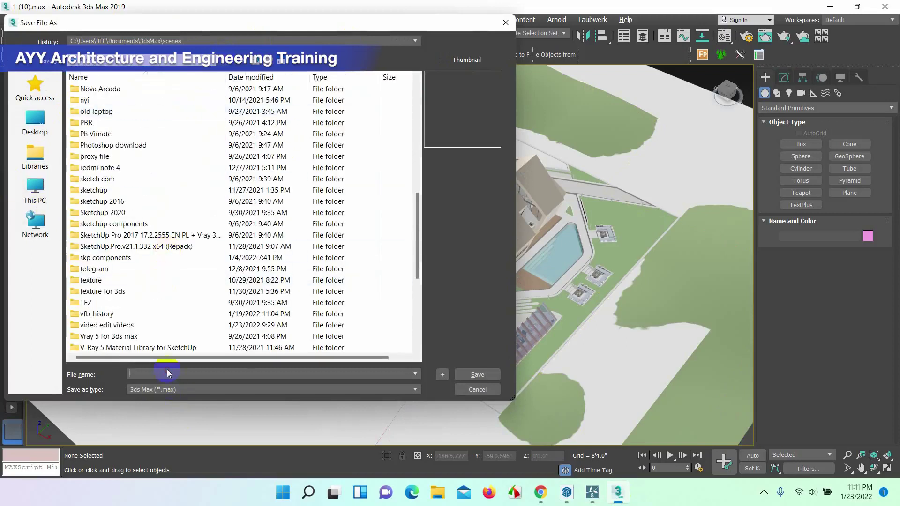
text(1(10)
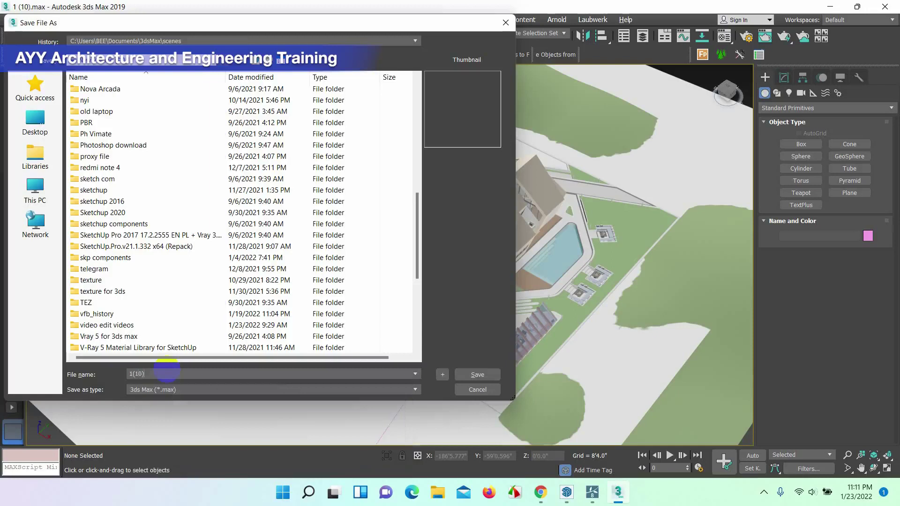
click(473, 371)
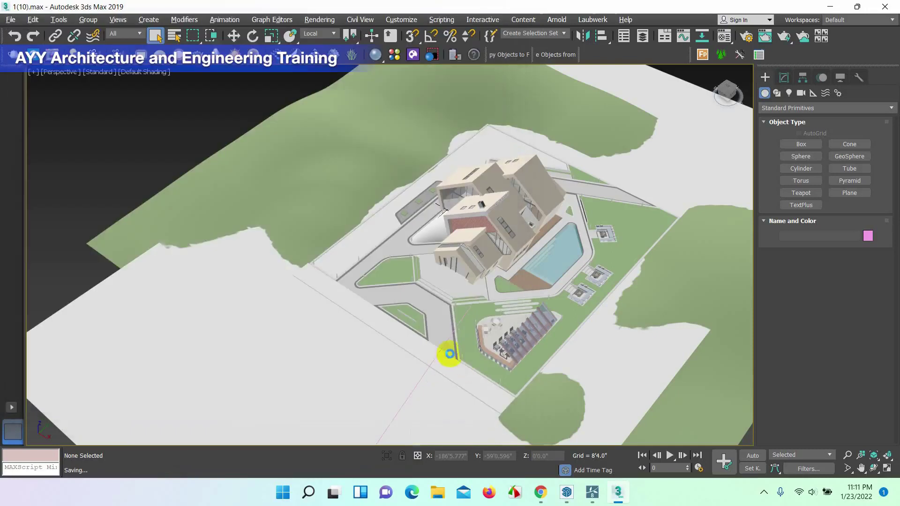
Import the 1(10).max model into Lumion from the Open dialog
click(593, 493)
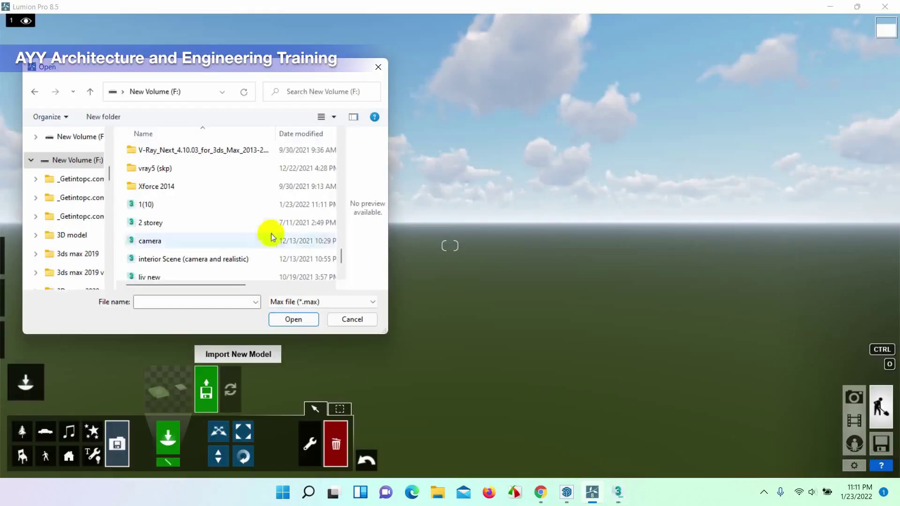
click(159, 207)
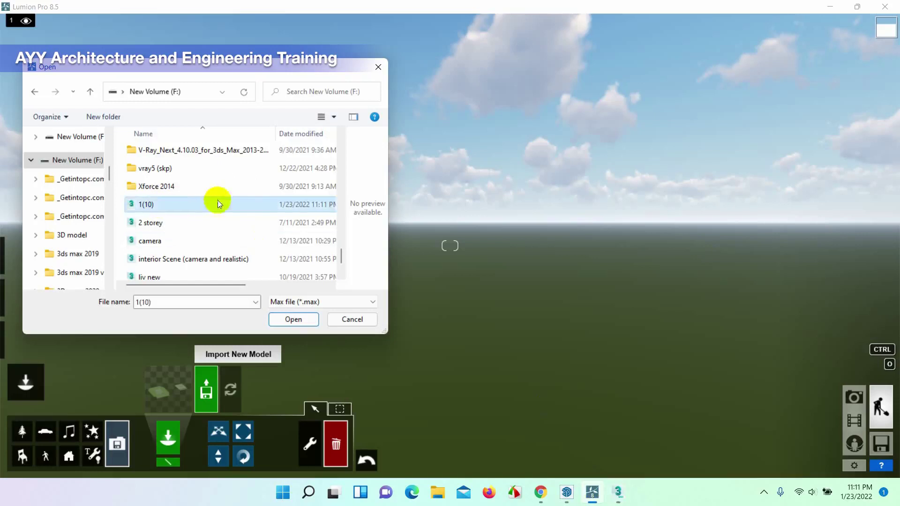
click(296, 320)
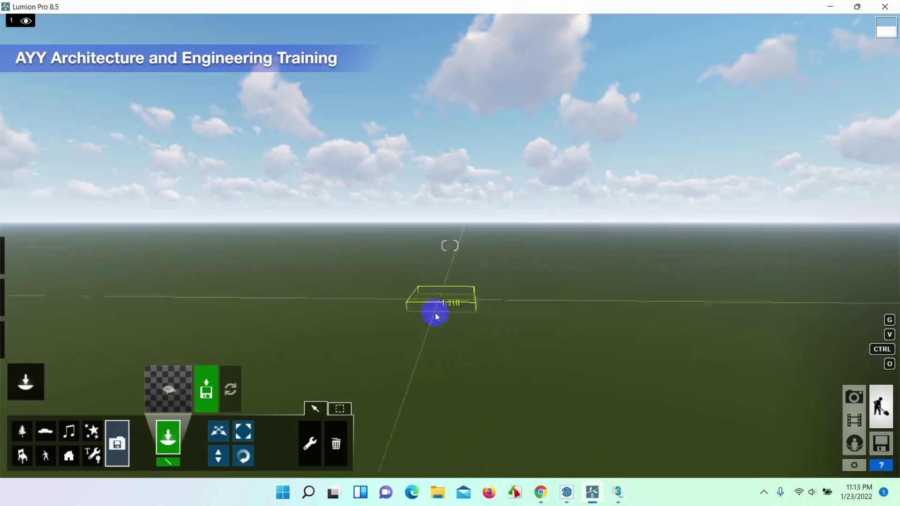
Place the 1(10) model on the terrain and move it closer to the viewer
click(432, 316)
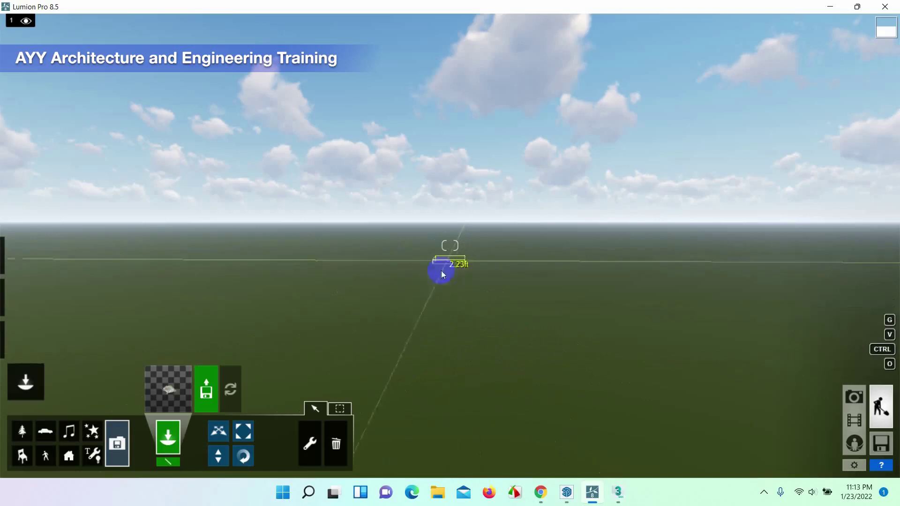
click(435, 295)
drag(435, 296, 353, 384)
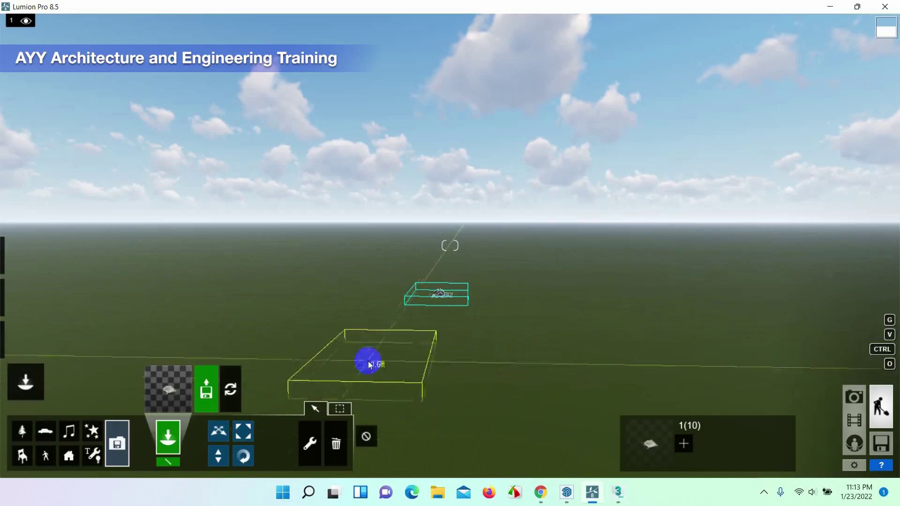
drag(353, 384, 375, 355)
mouse_move(441, 295)
mouse_down()
mouse_move(443, 318)
mouse_move(425, 335)
mouse_move(409, 397)
mouse_up()
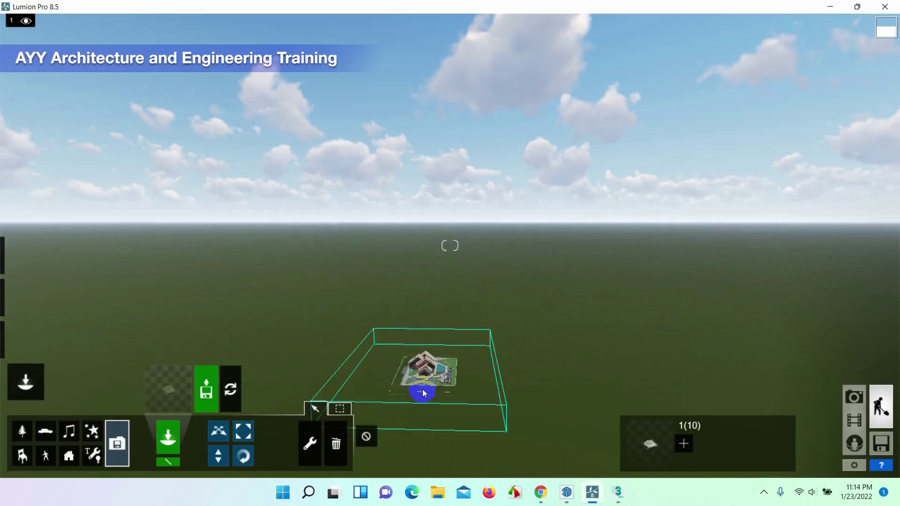
Raise the model slightly above the ground with Change height
click(218, 456)
drag(411, 371, 409, 327)
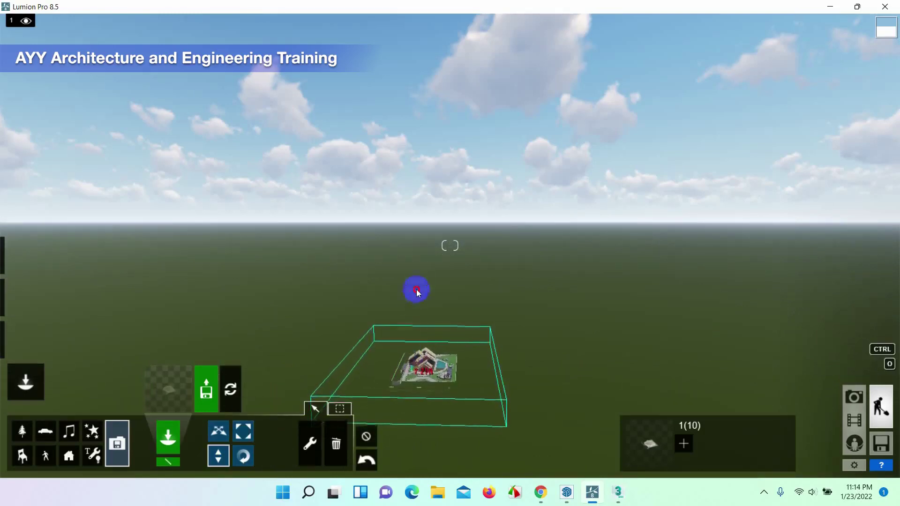
mouse_move(409, 327)
mouse_down()
mouse_move(434, 217)
mouse_move(406, 401)
mouse_up()
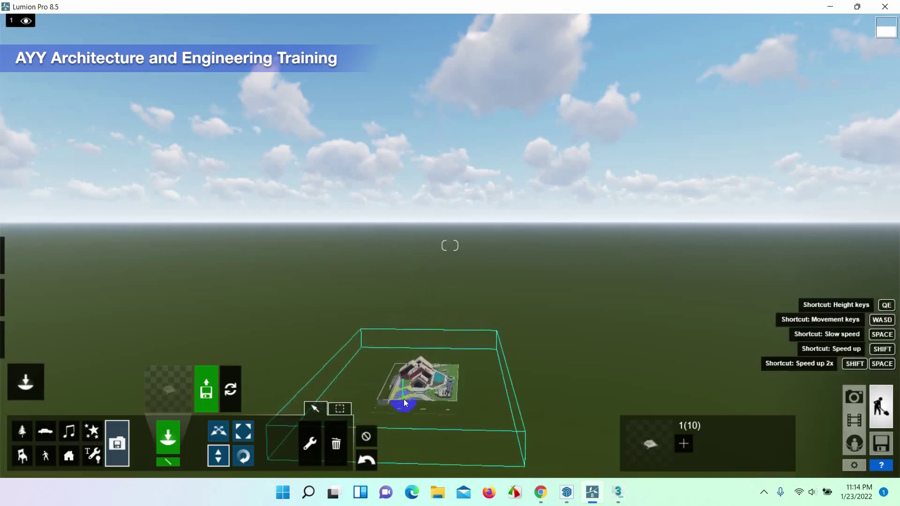
mouse_move(404, 381)
drag(404, 381, 403, 283)
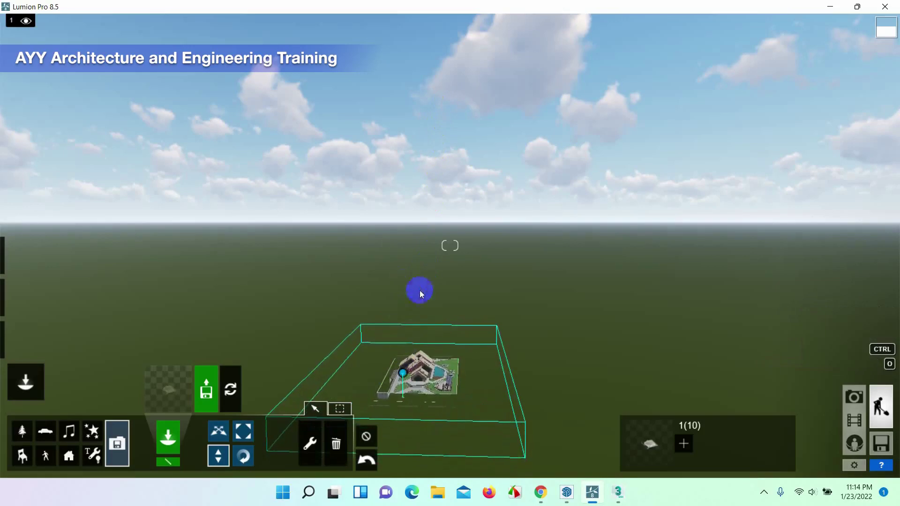
drag(426, 407, 428, 412)
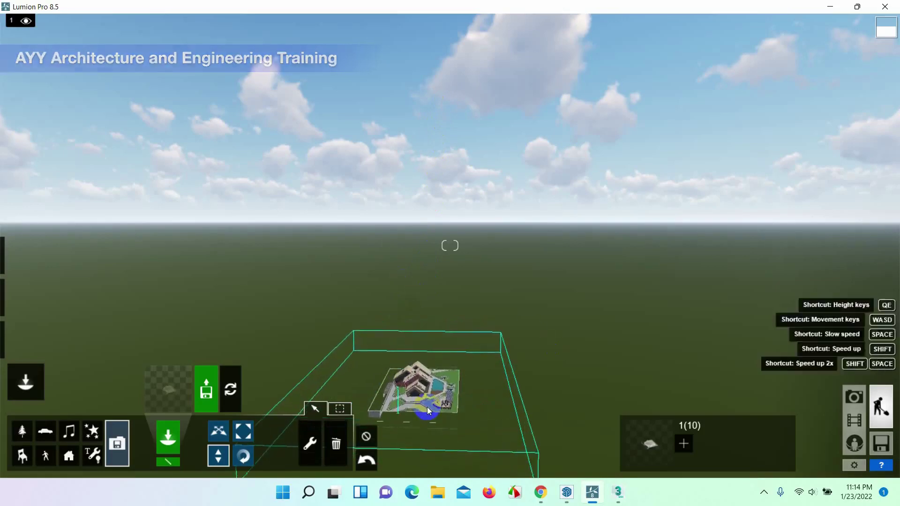